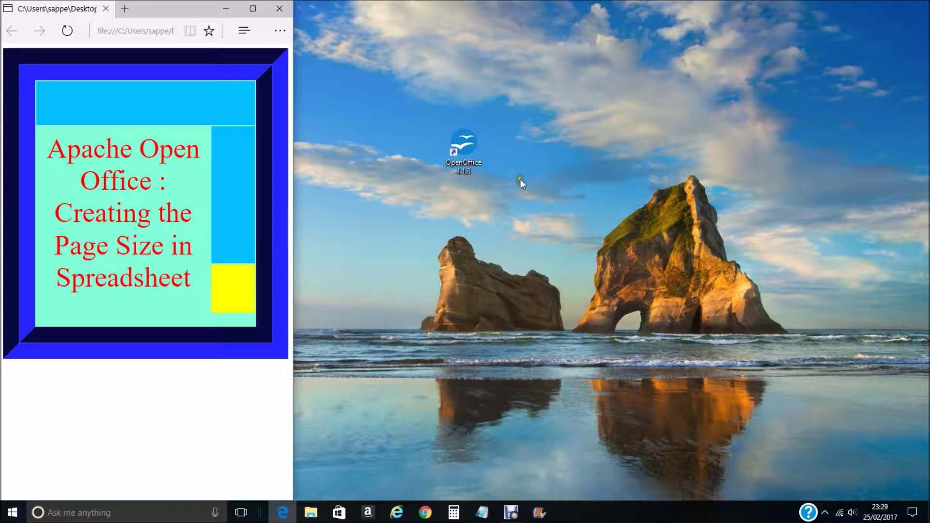
Launch OpenOffice from the desktop and start a blank Calc spreadsheet, Untitled 1
double_click(467, 144)
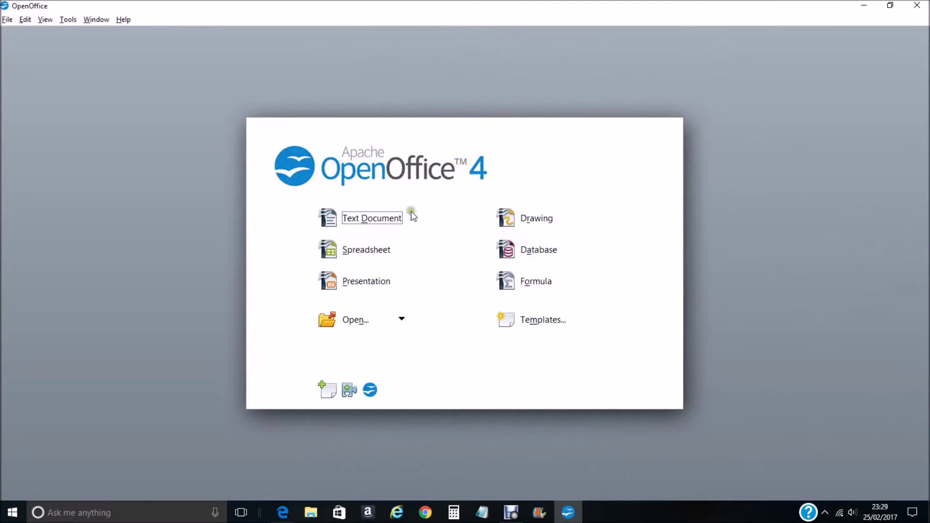
click(372, 249)
click(374, 248)
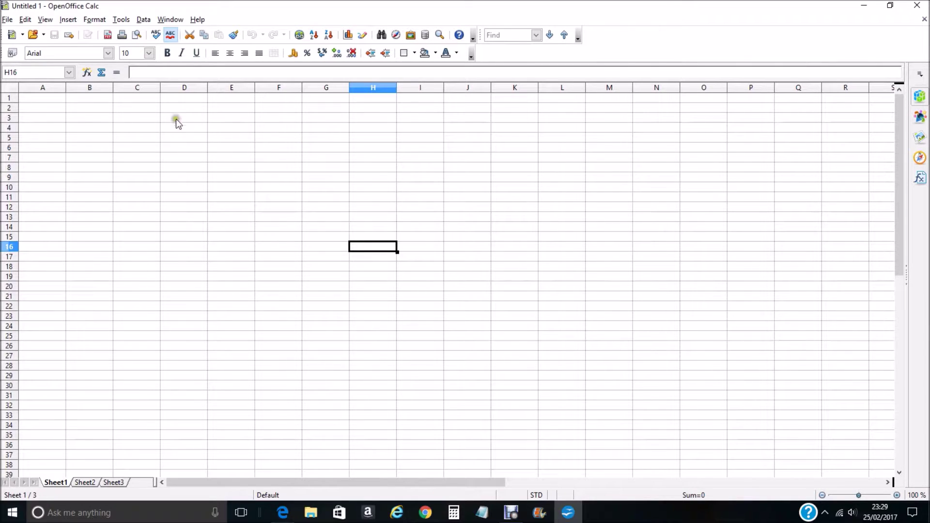
click(95, 20)
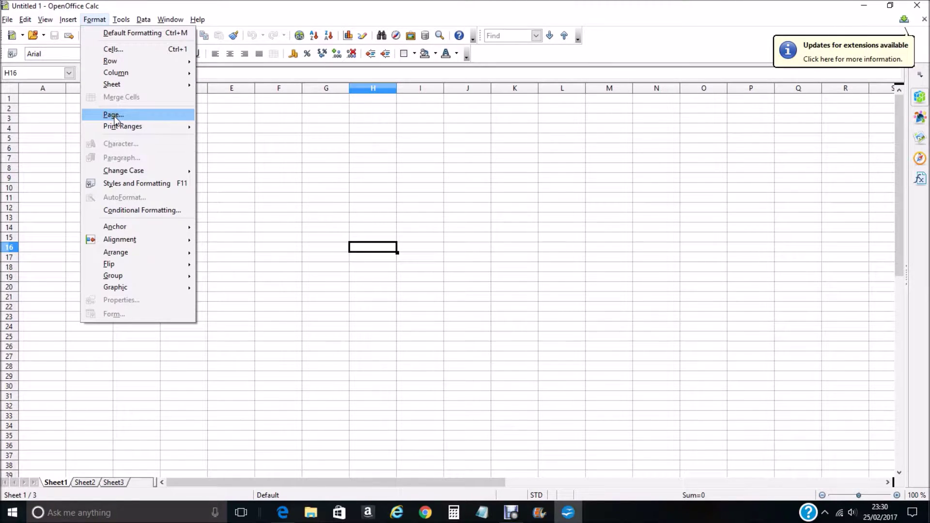
Keep the Default page style A4 portrait with 2.00 cm margins after briefly trying landscape
click(115, 116)
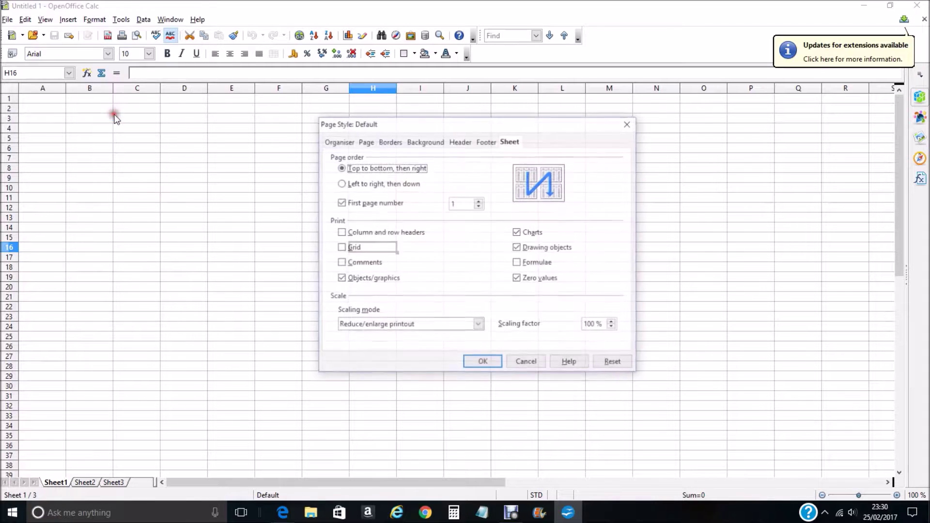
click(366, 142)
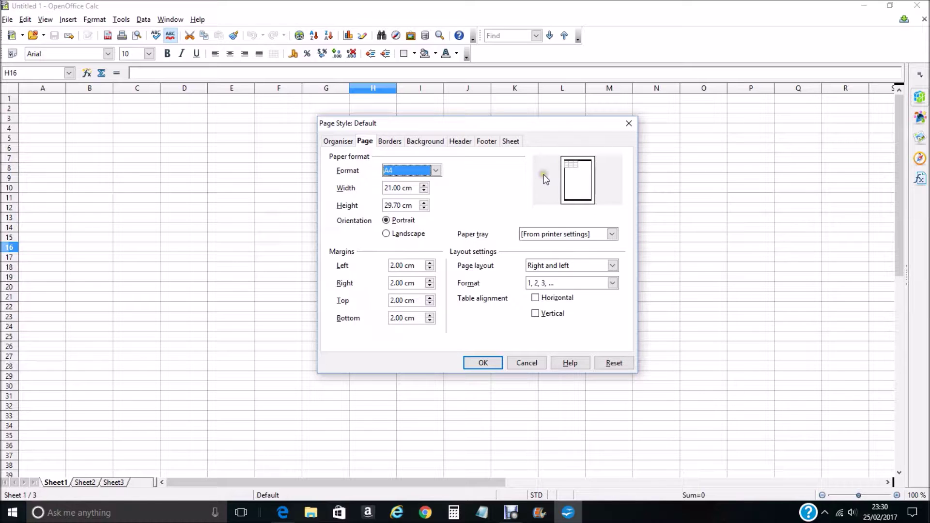
click(386, 234)
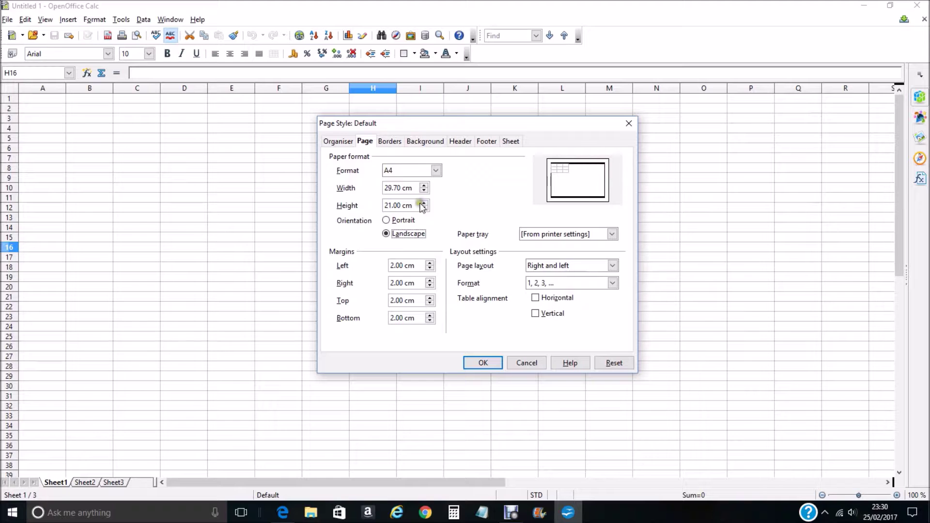
click(386, 220)
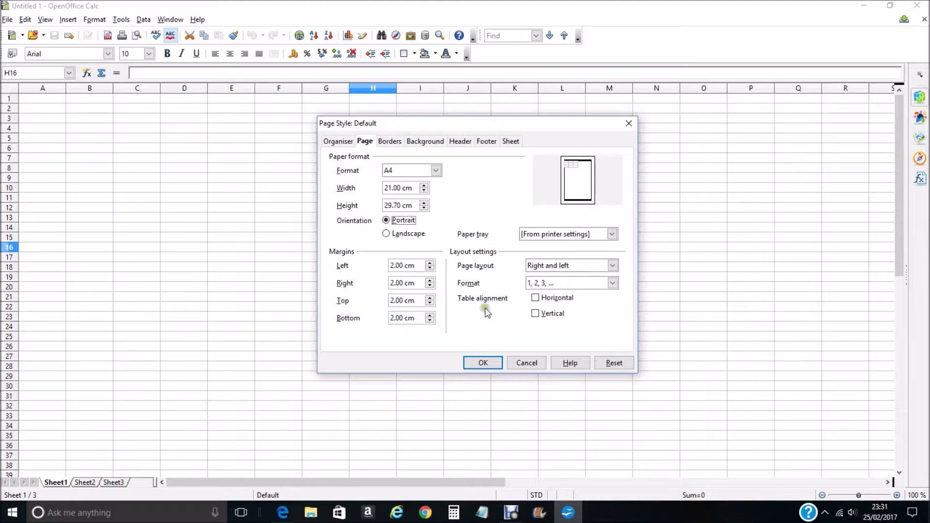
click(483, 363)
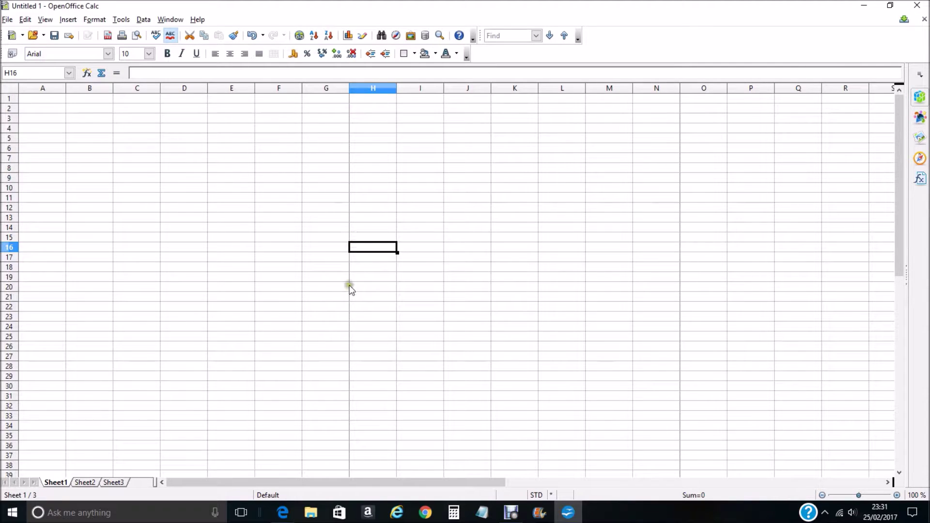
Drag row 2's lower edge down so the row is taller, about 0.81 cm
scroll(403, 274, down, 4)
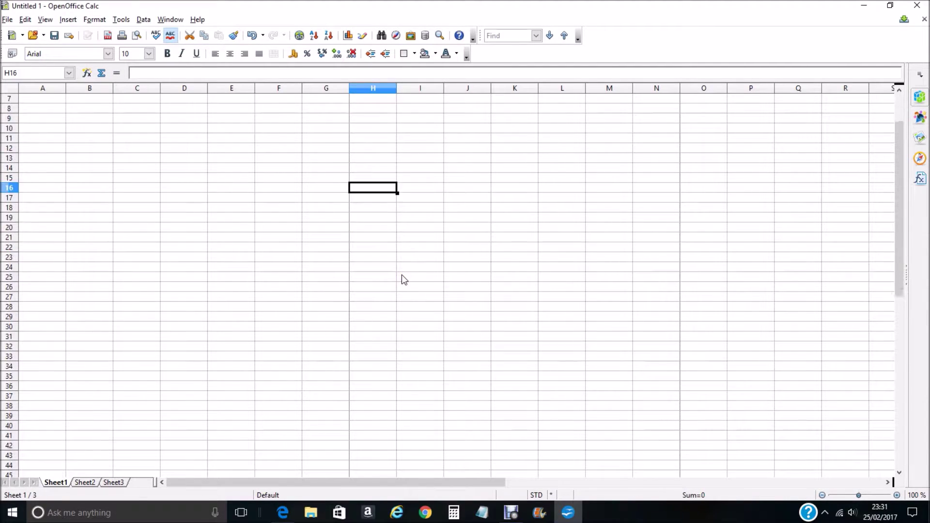
scroll(402, 274, down, 4)
scroll(388, 274, up, 8)
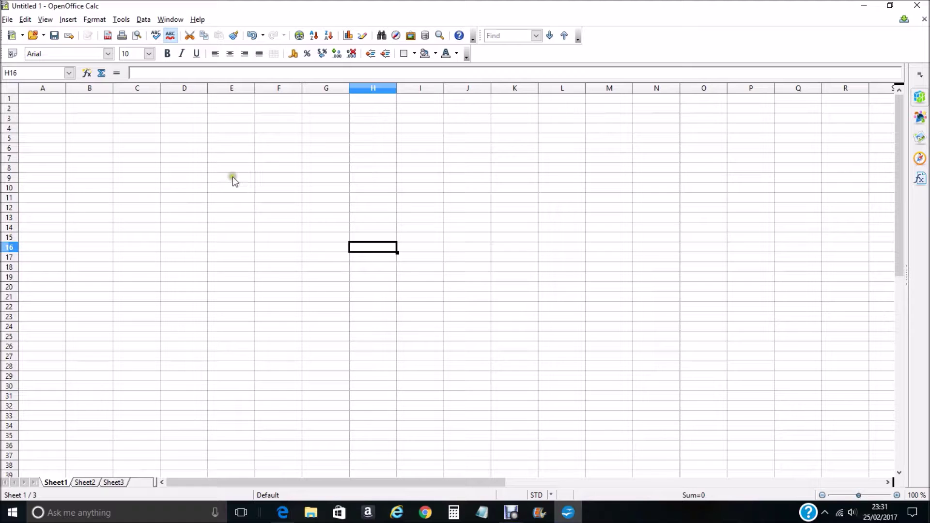
scroll(470, 199, down, 8)
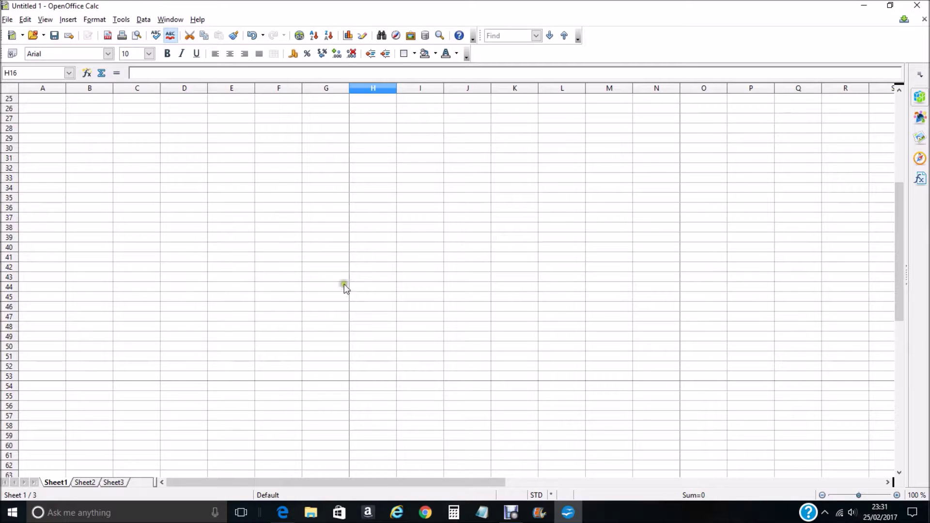
scroll(405, 239, up, 8)
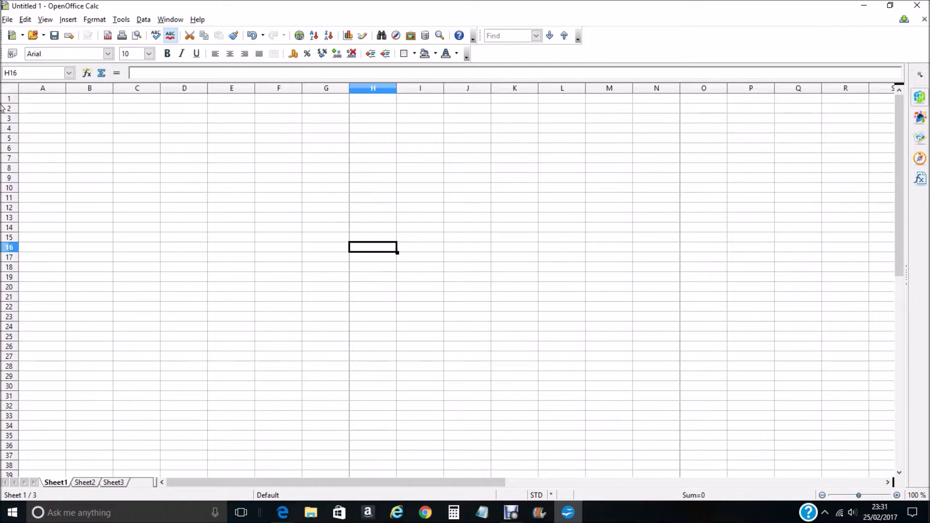
drag(15, 114, 306, 116)
Give cells A2:G2 a thick 2.50 pt outer border
click(42, 111)
right_click(306, 115)
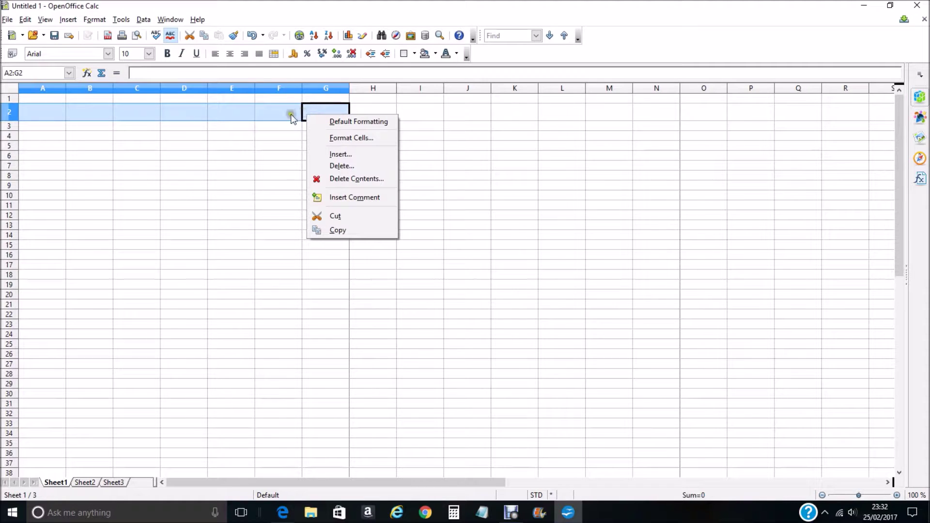
click(350, 138)
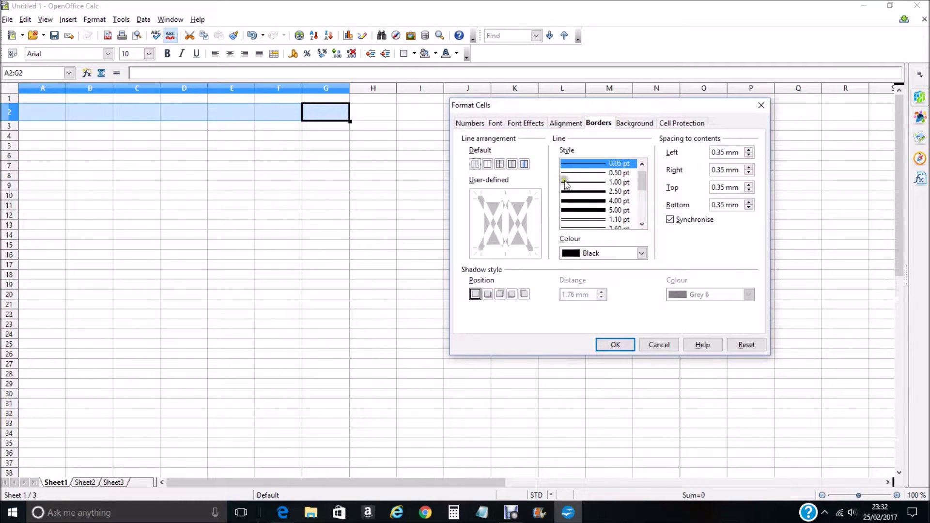
click(577, 191)
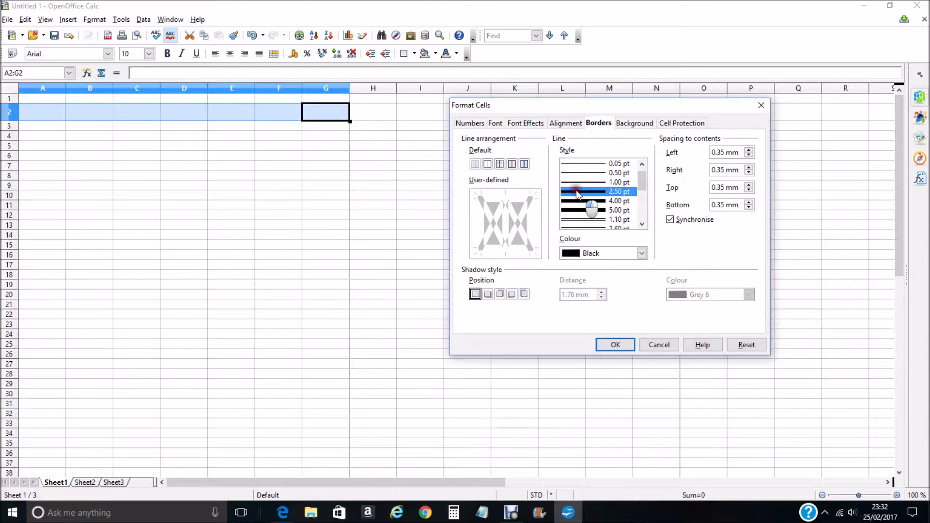
click(488, 165)
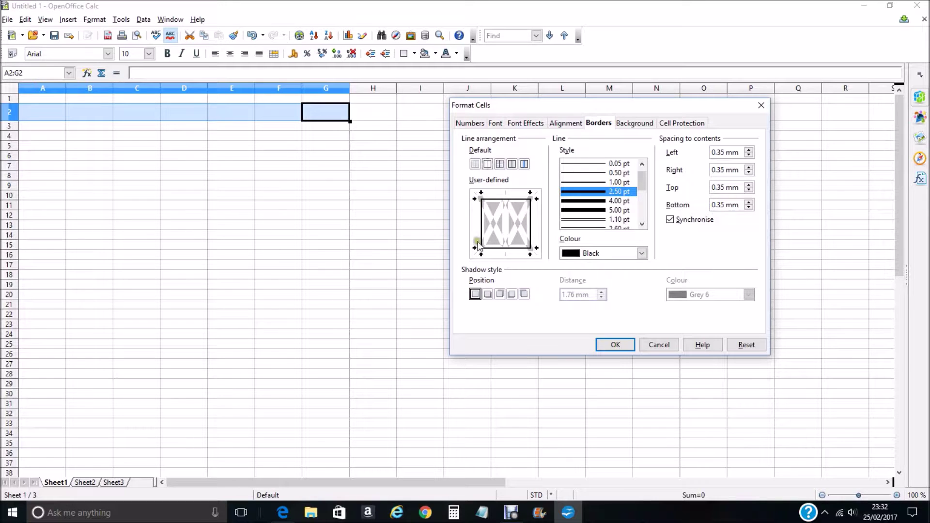
click(616, 344)
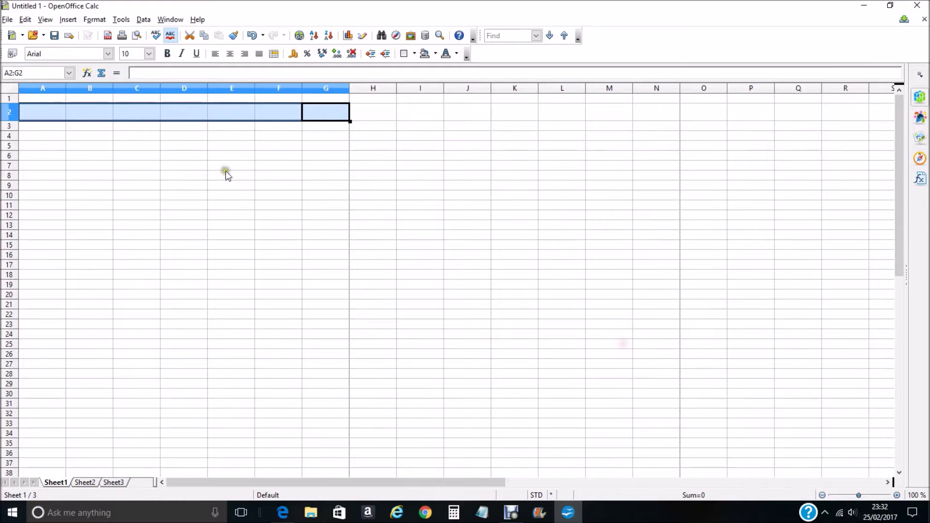
click(225, 169)
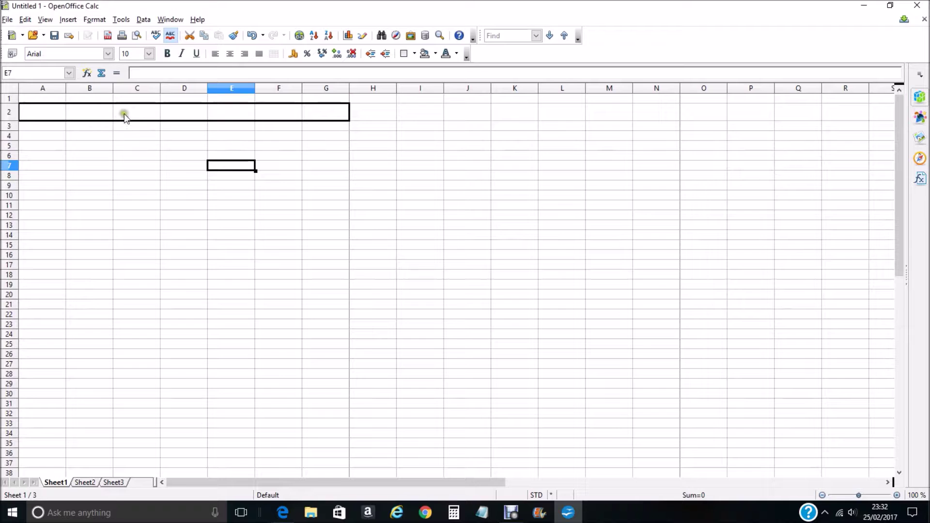
Enter 'This is my new page' in cell C2
click(139, 112)
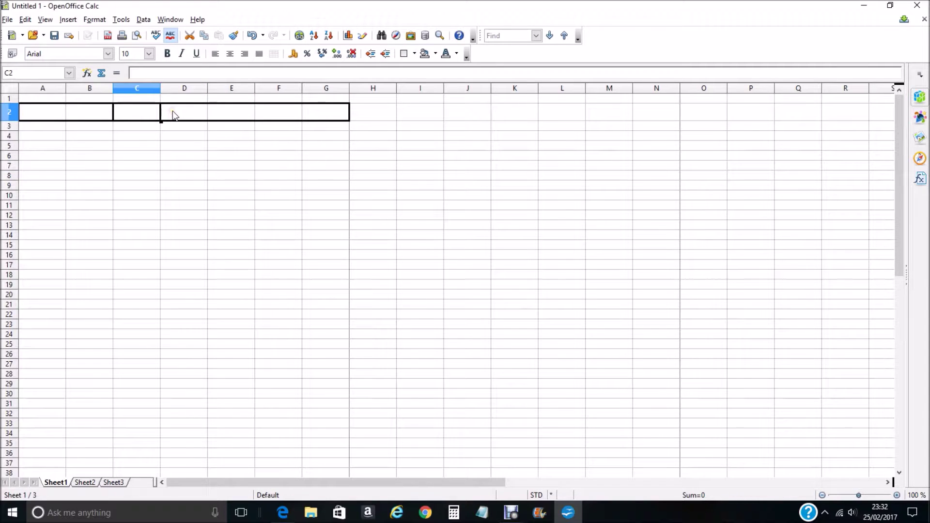
text(This )
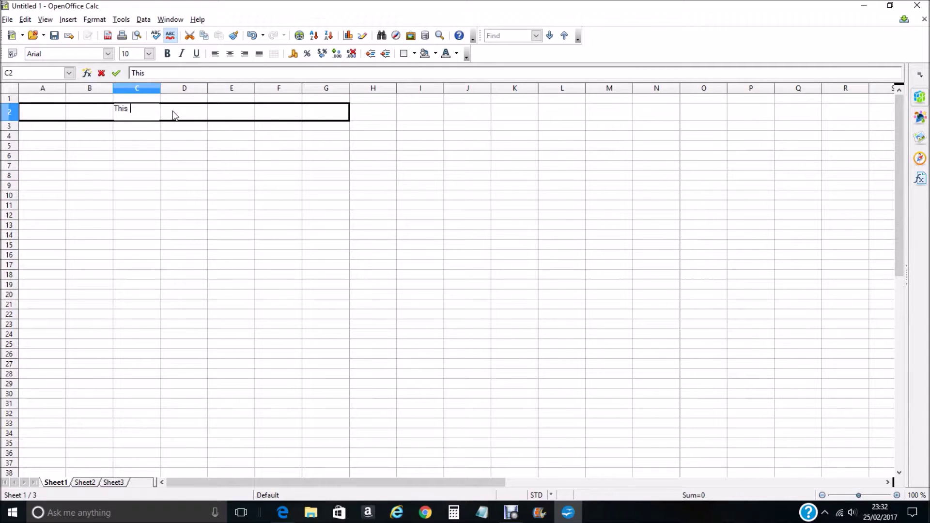
text(is my new pa)
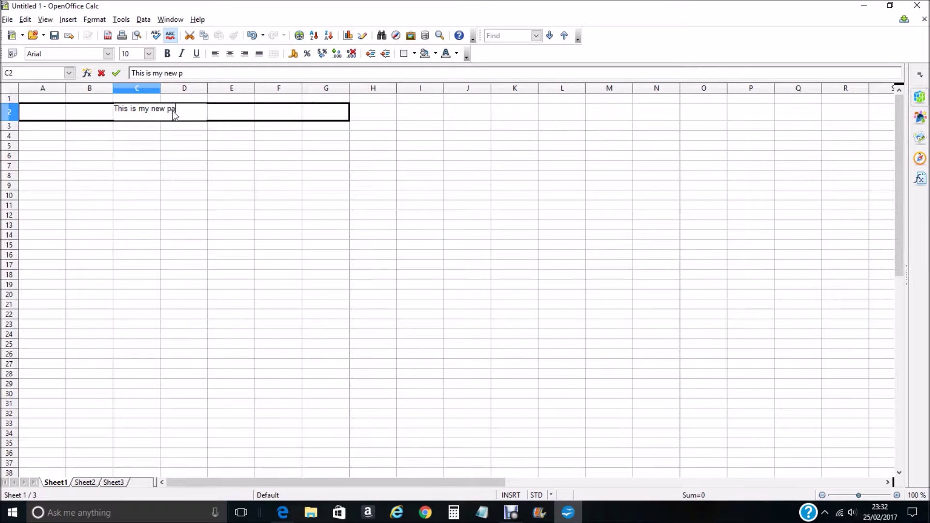
text(ge)
click(192, 157)
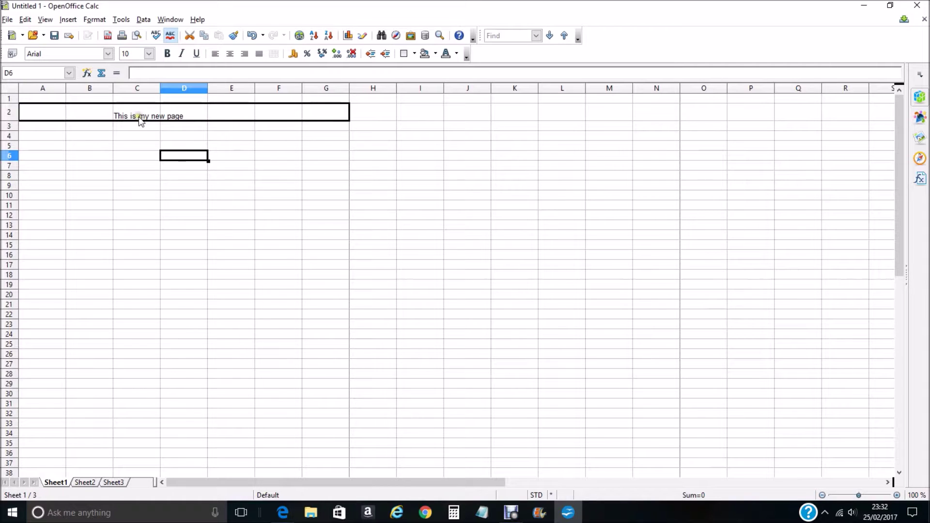
Check the bordered heading in page preview, then close it and return to Sheet1
click(7, 19)
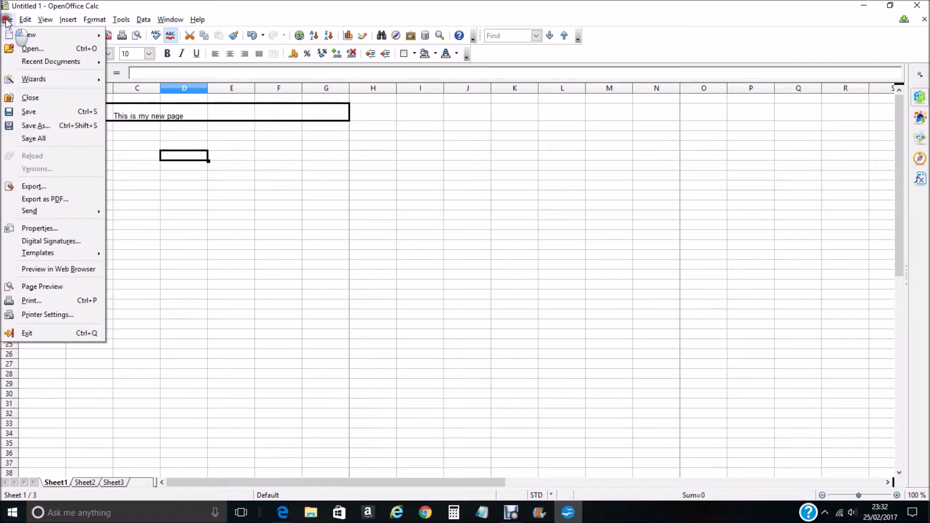
click(39, 288)
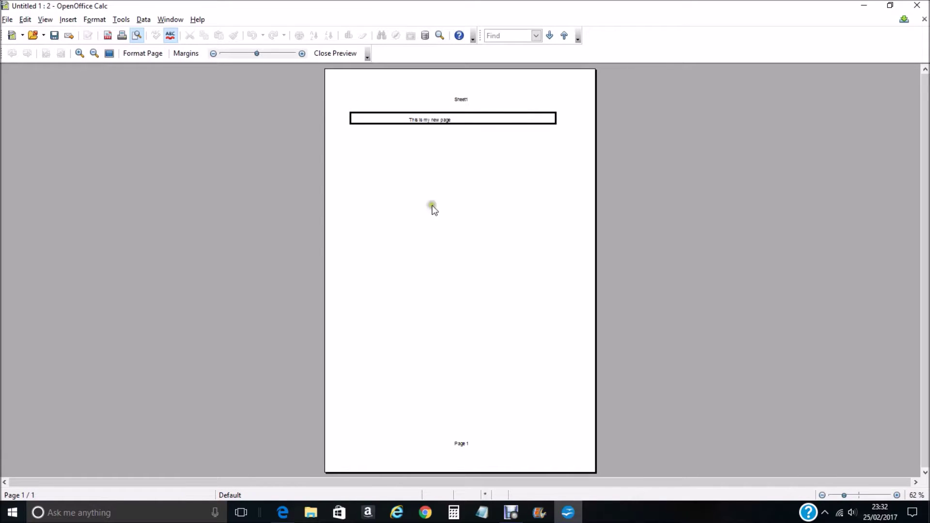
click(328, 54)
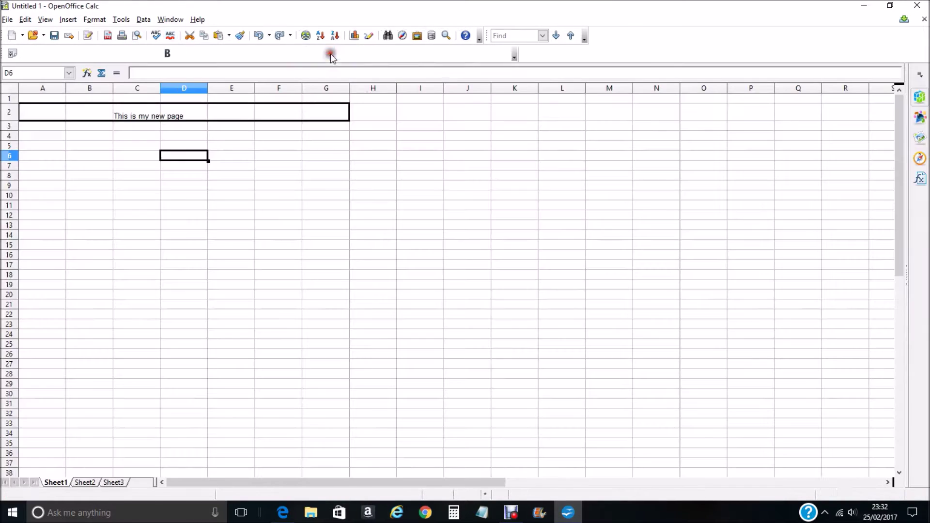
click(257, 167)
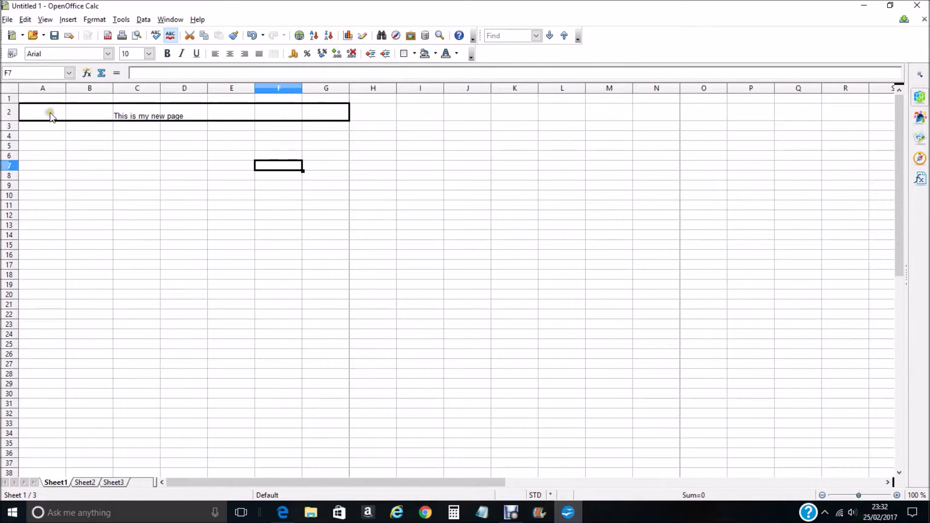
Reapply the outer border to A2:H2 so the box includes column H
drag(51, 113, 354, 116)
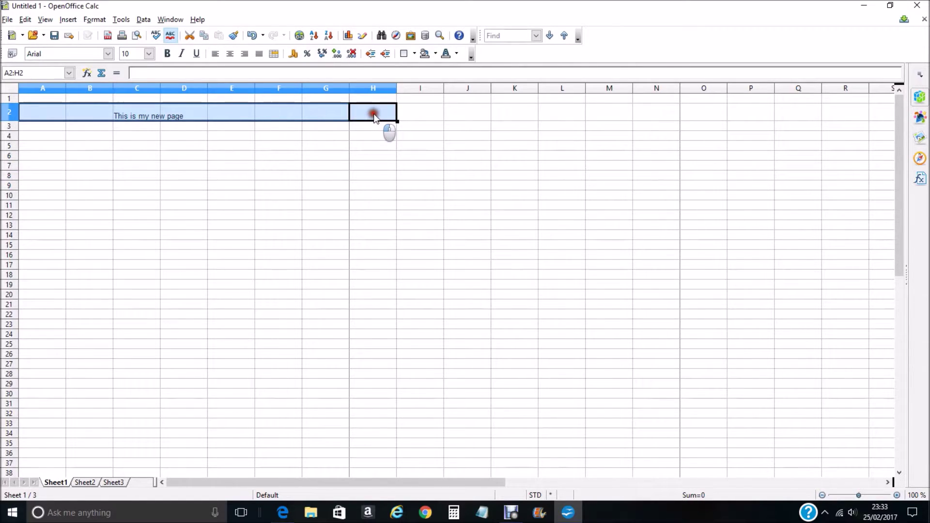
right_click(374, 115)
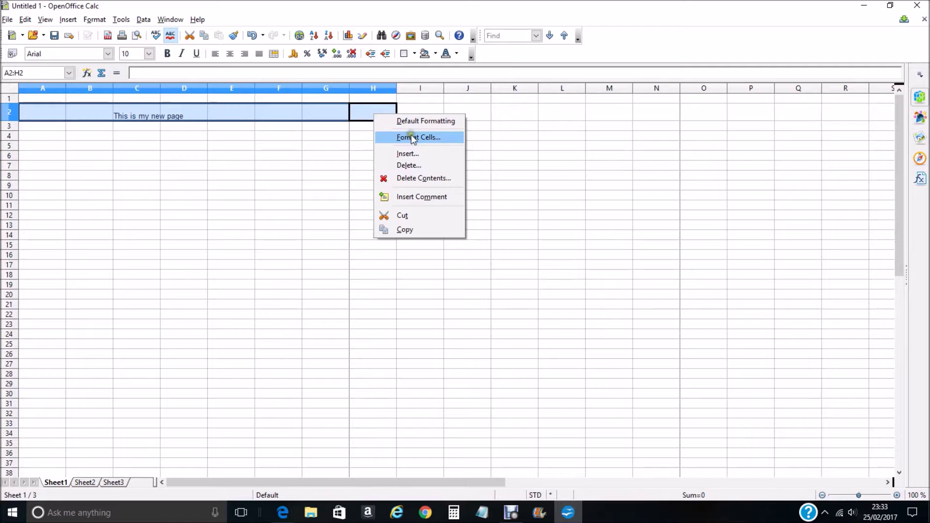
click(413, 138)
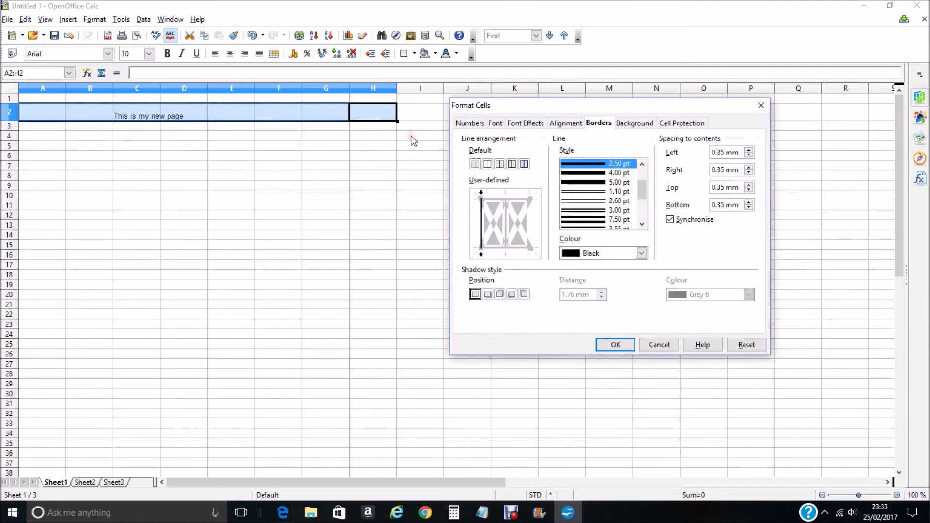
click(488, 164)
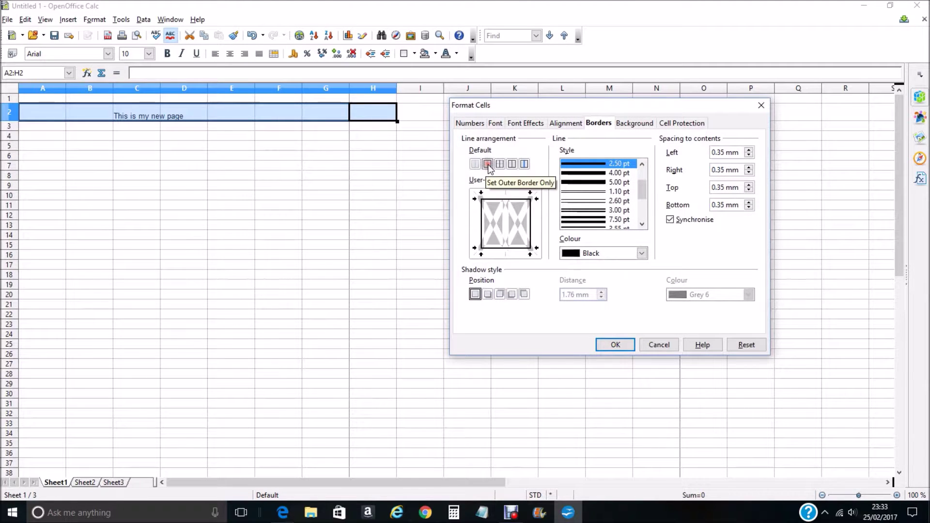
click(616, 345)
click(221, 184)
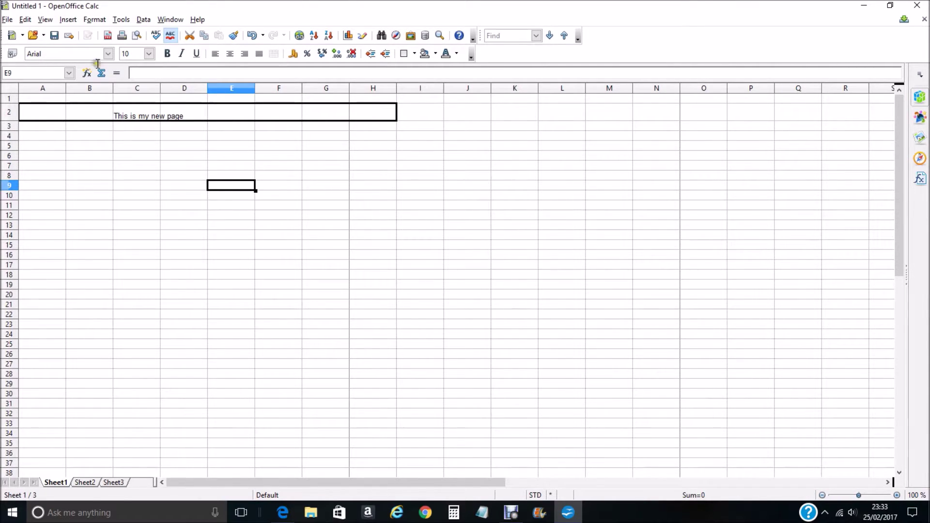
Preview the A2:H2 border on the page, then undo it back to A2:G2
click(8, 19)
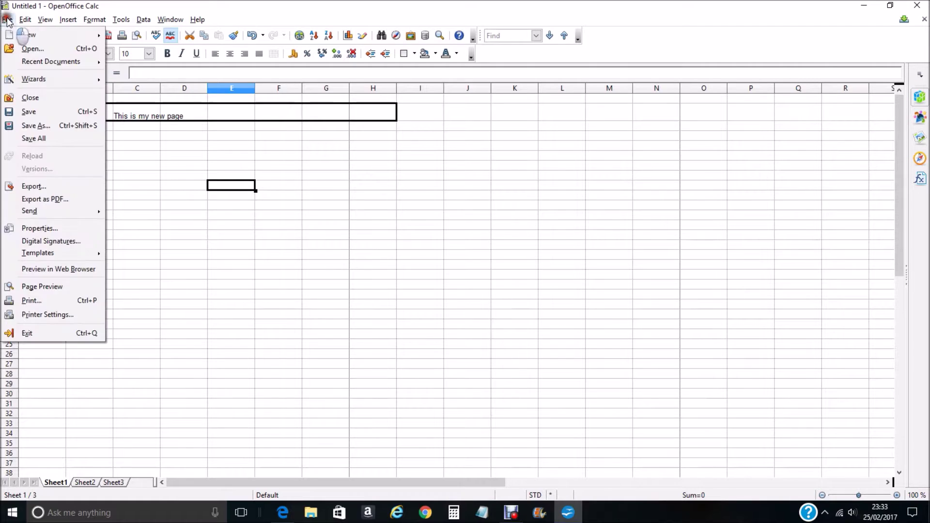
click(39, 287)
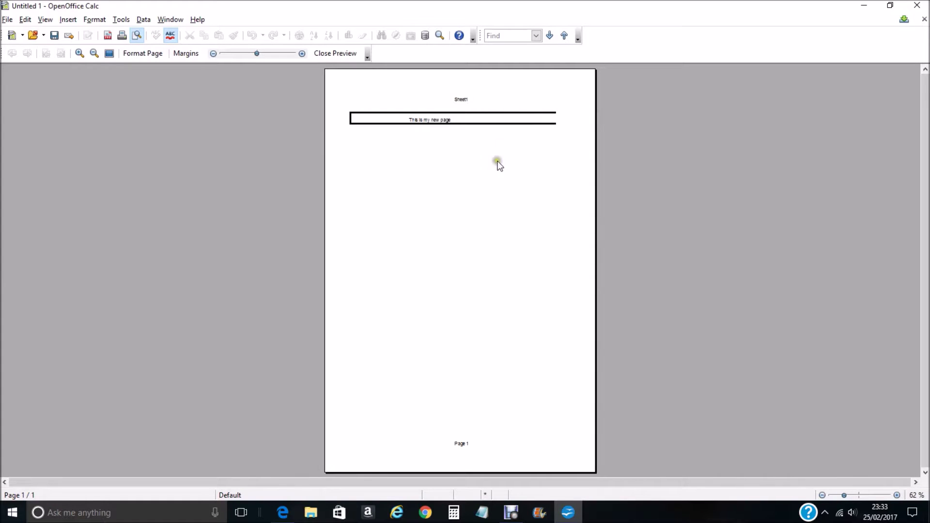
click(341, 54)
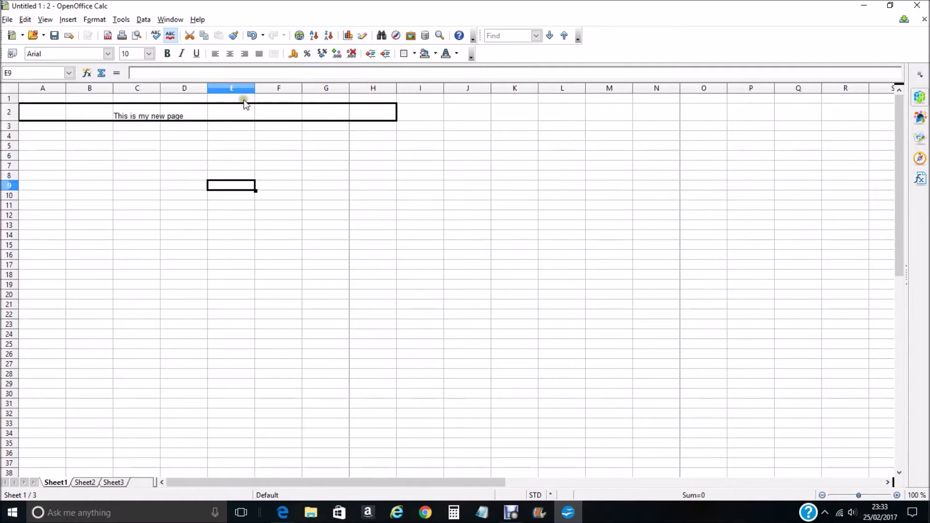
click(252, 35)
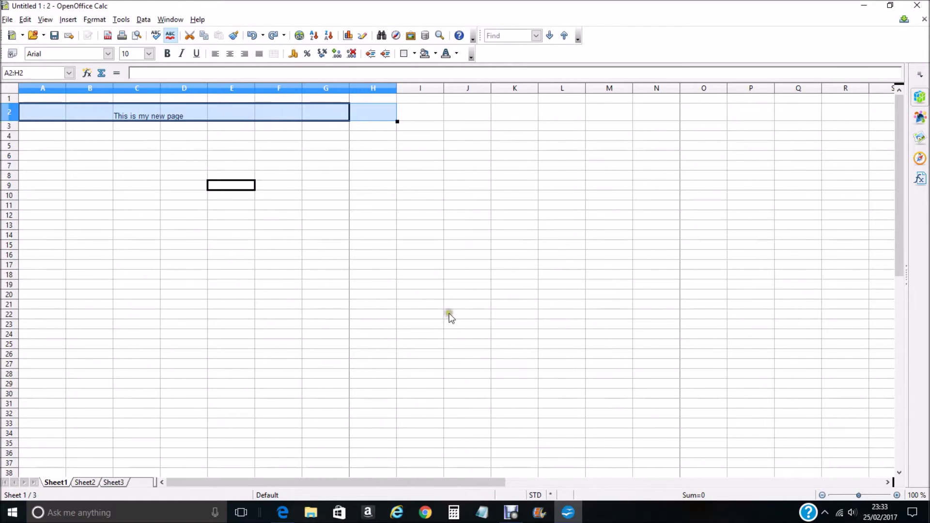
Scroll down to rows 28–66 and select cells A45:A52
click(333, 216)
scroll(372, 191, down, 9)
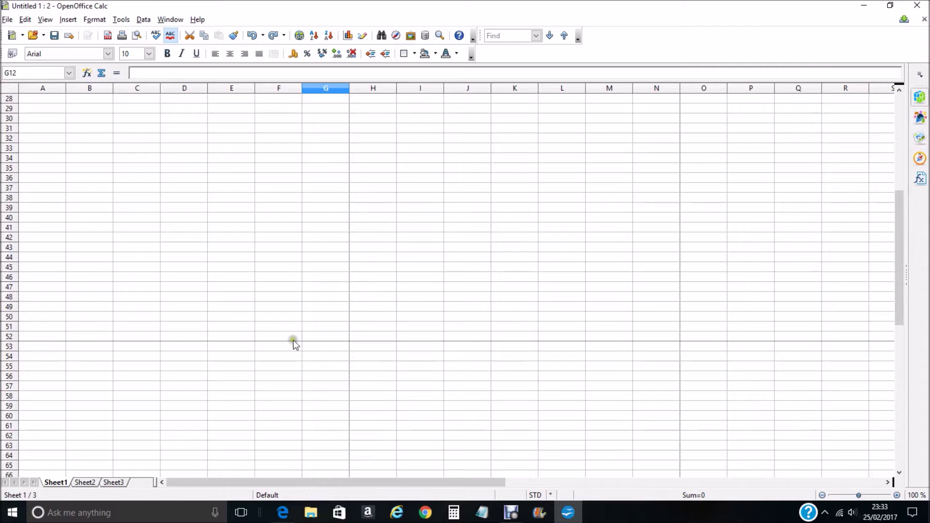
drag(44, 268, 54, 336)
Apply a 2.50 pt outer border to A45:A52
right_click(54, 301)
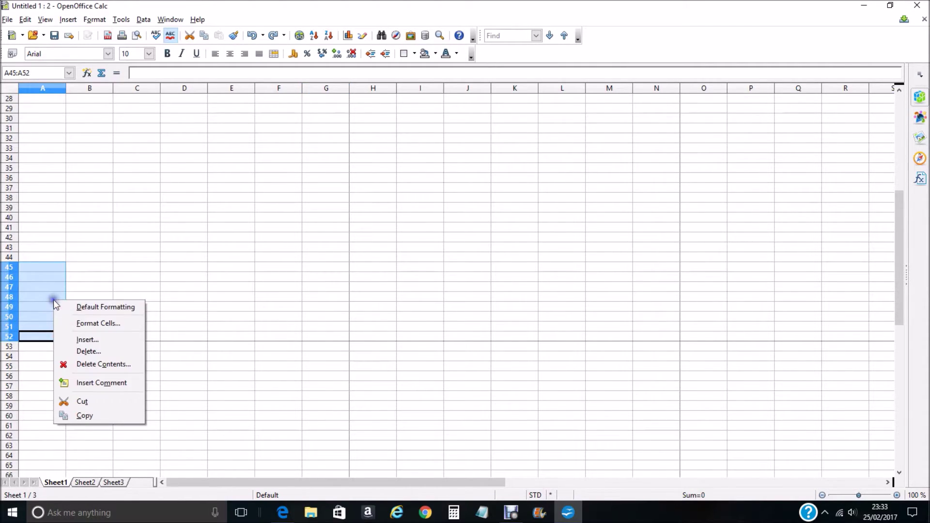
click(89, 322)
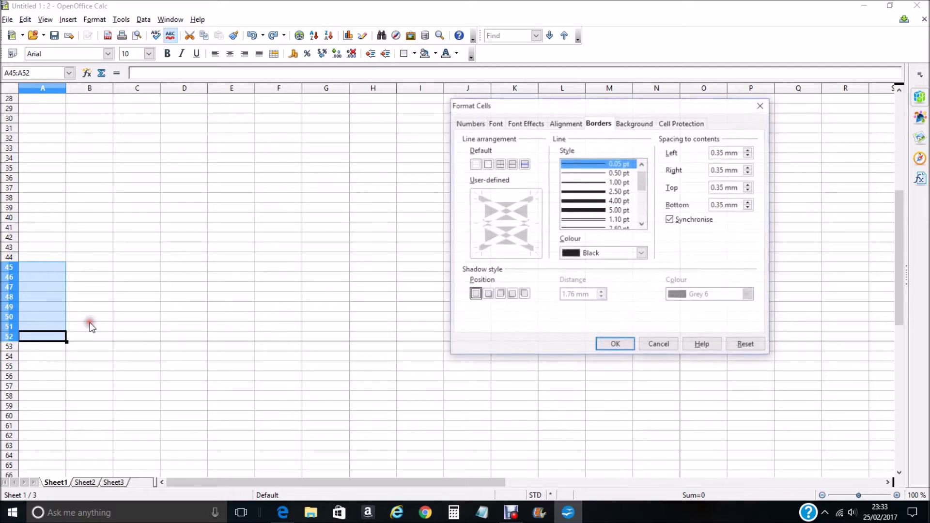
click(585, 192)
click(499, 165)
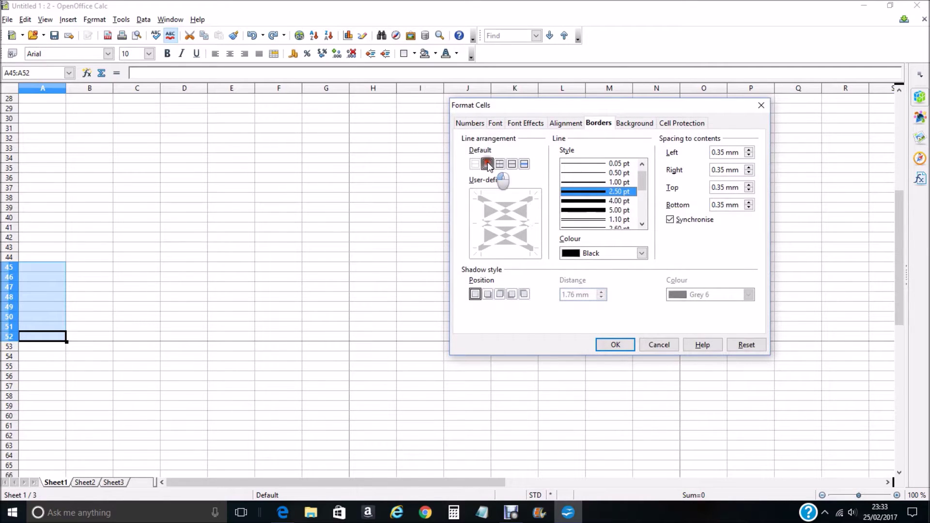
click(613, 342)
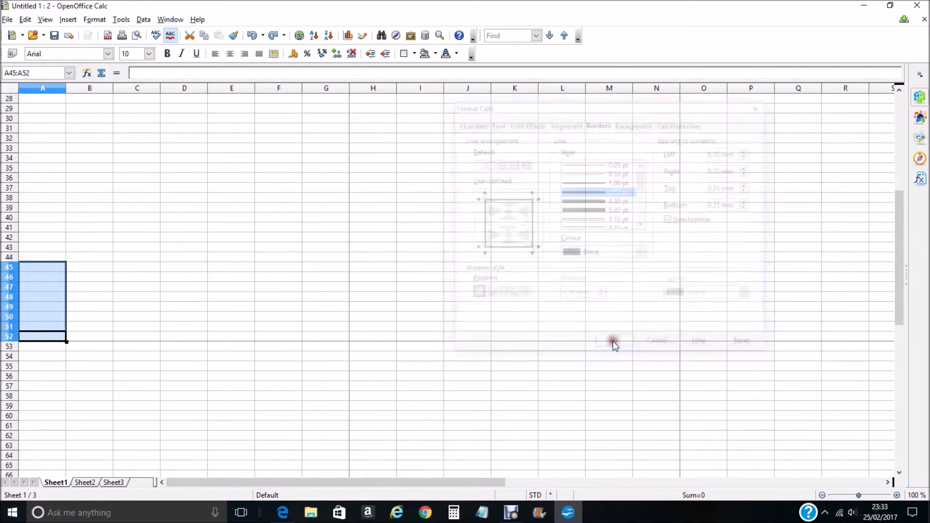
click(89, 217)
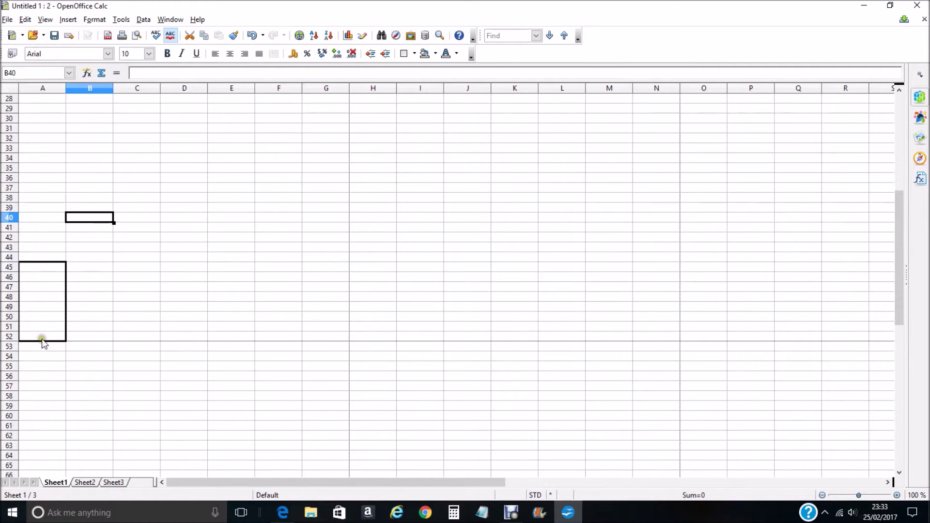
Check the bottom box in page preview, then close the preview
click(8, 19)
click(38, 287)
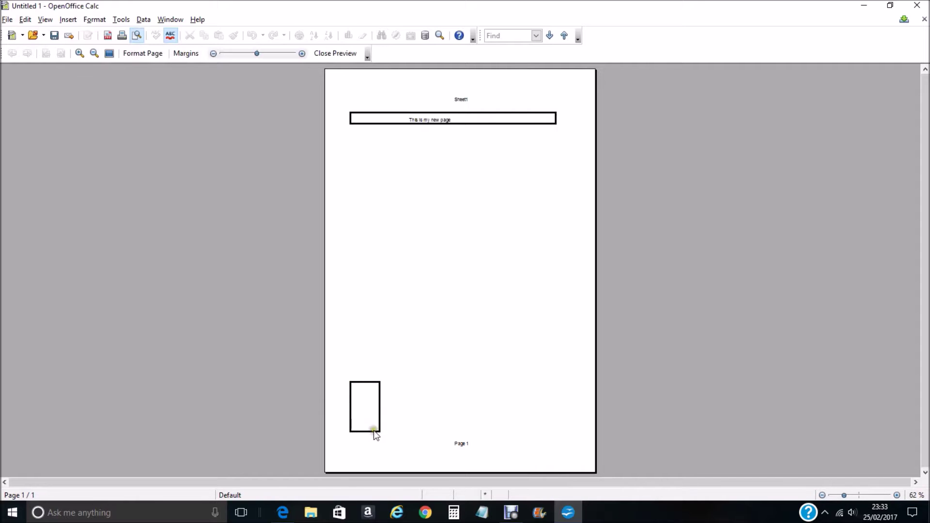
click(336, 54)
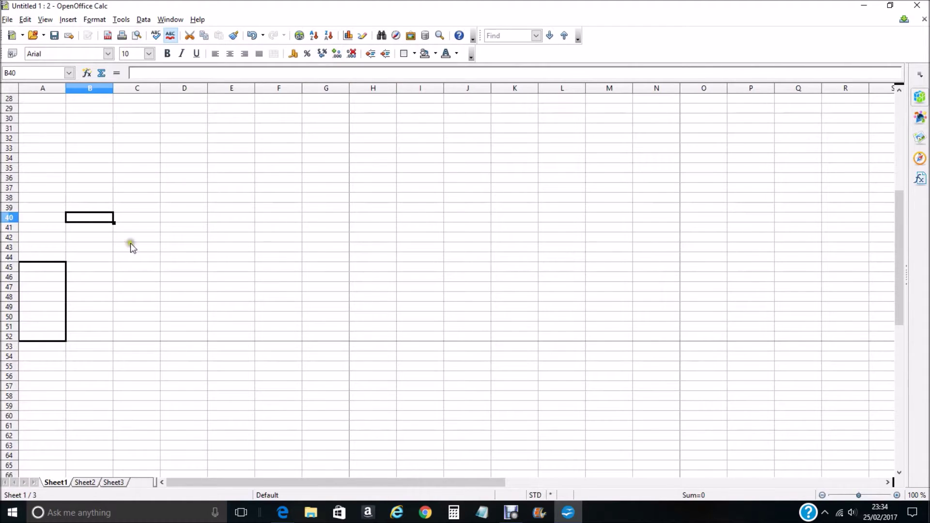
Set an outer-only border on A45:A54 to extend the bottom box
drag(49, 271, 49, 357)
right_click(44, 296)
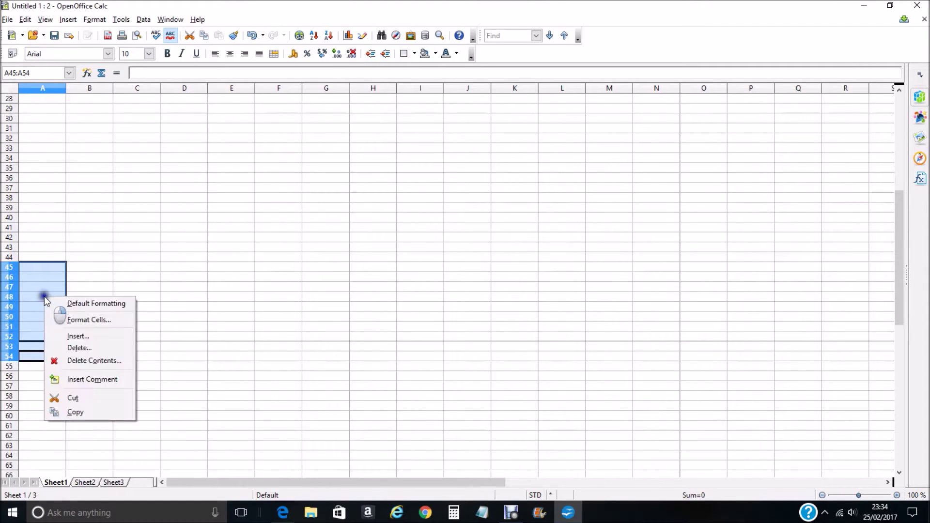
click(83, 320)
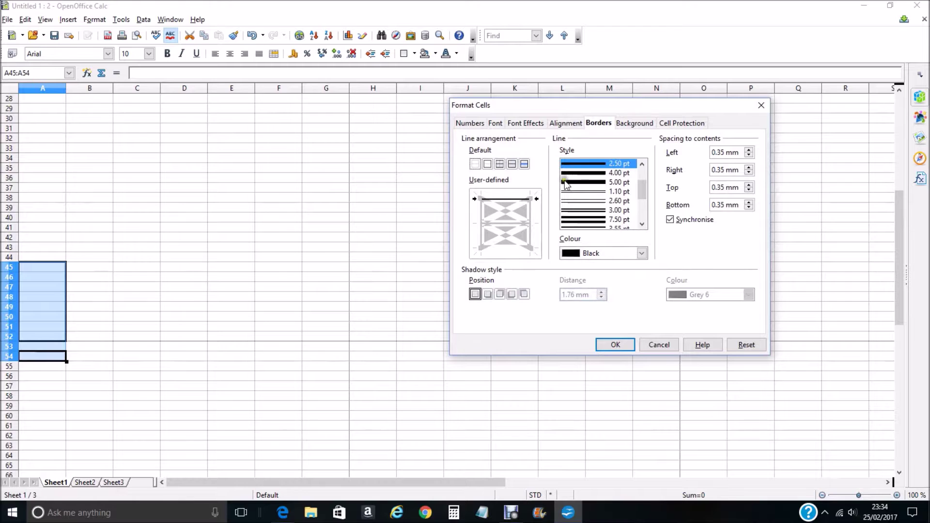
click(487, 165)
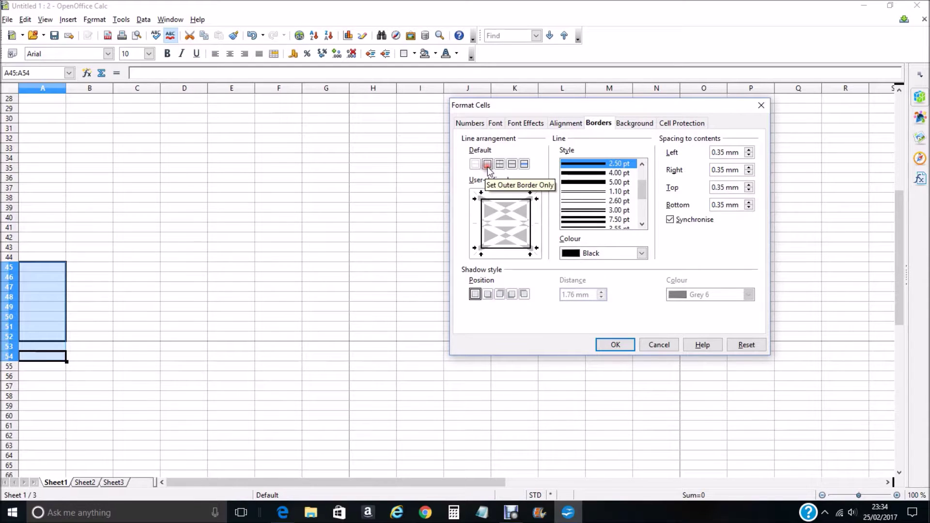
click(616, 344)
click(212, 256)
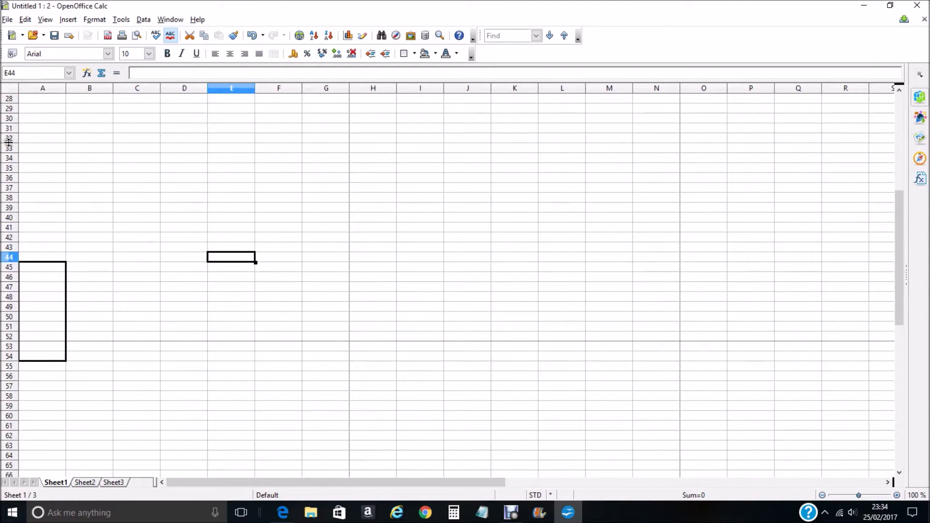
Preview the page, showing the box cut off at the bottom, then close preview
click(7, 19)
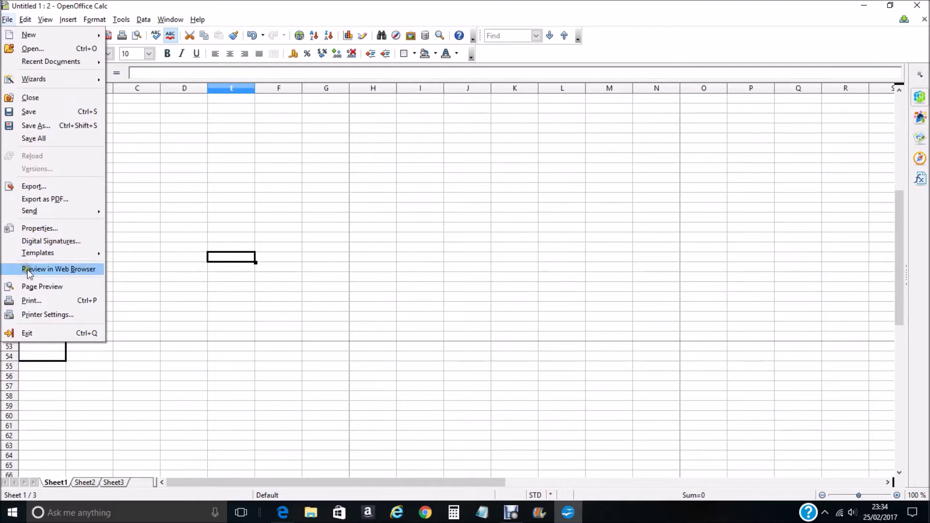
click(33, 289)
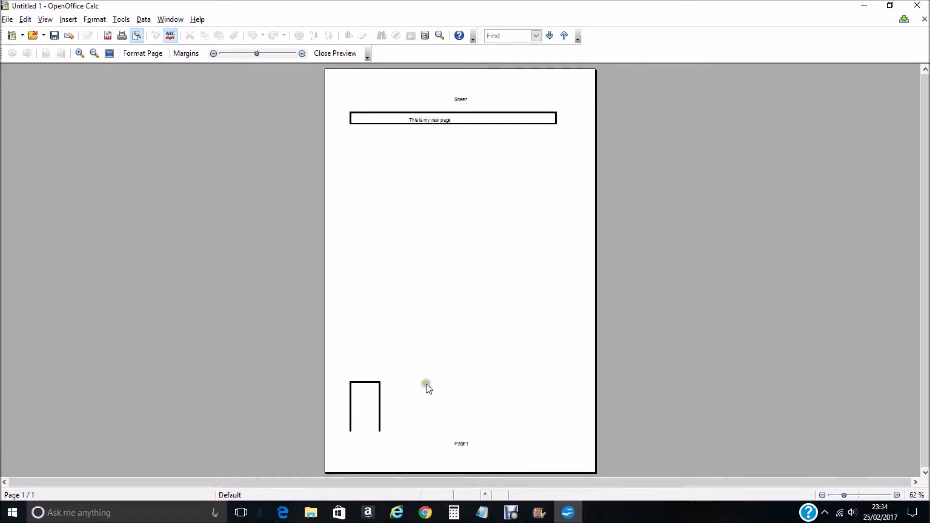
click(338, 54)
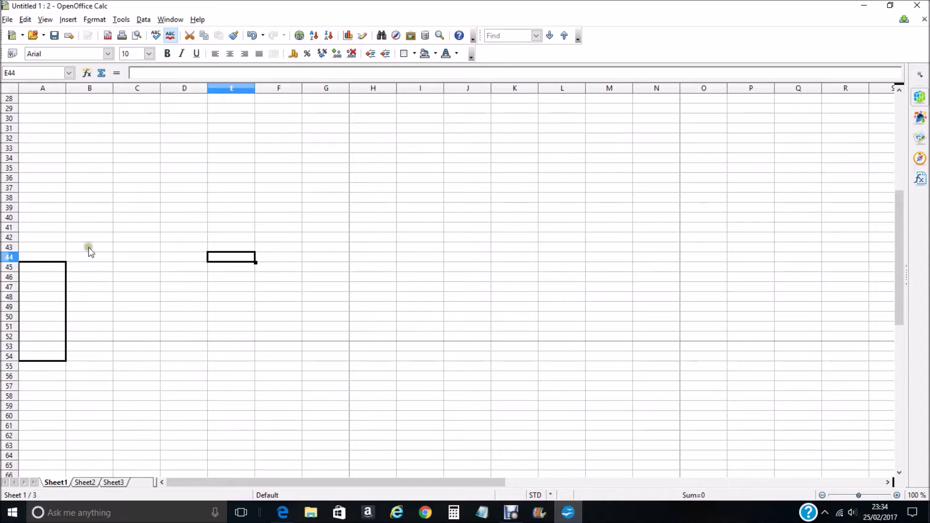
Undo the last border change so the bottom box spans rows 45–52 in column A
click(253, 36)
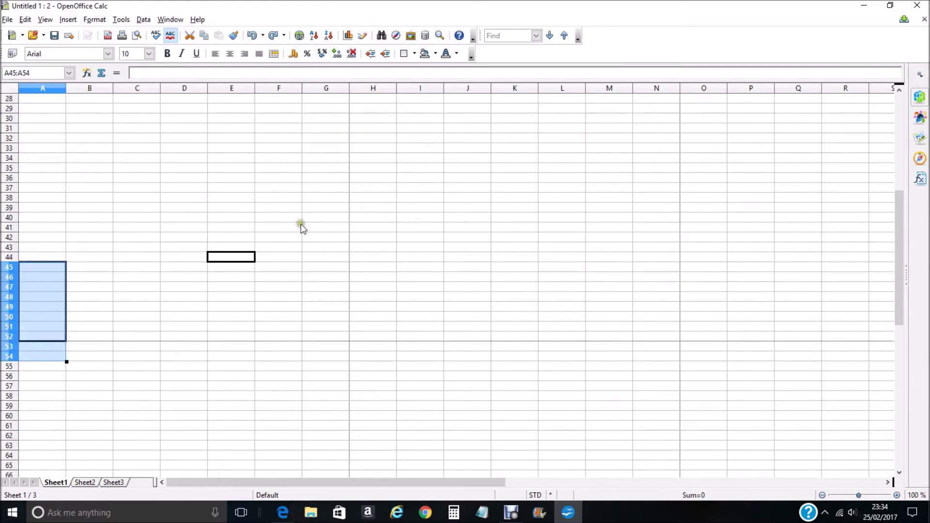
scroll(301, 224, up, 7)
scroll(307, 222, up, 2)
click(306, 175)
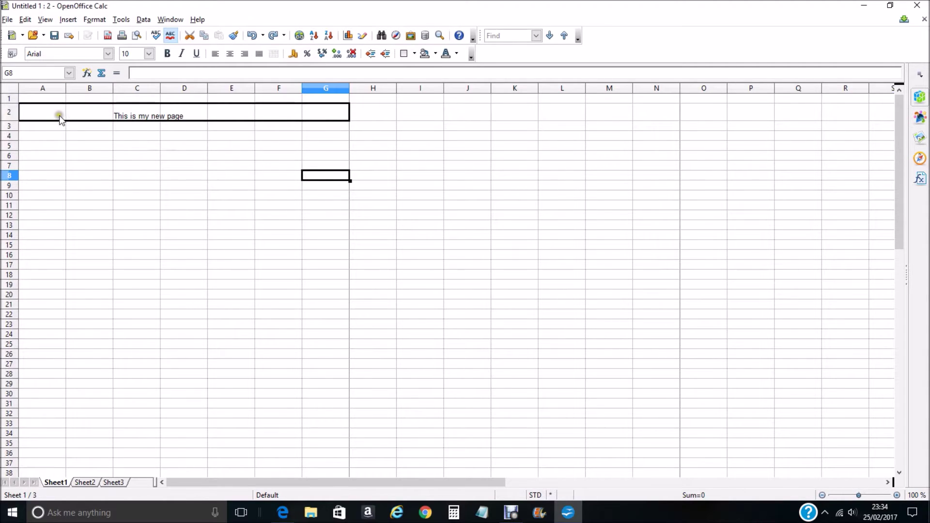
Check in Page Preview that the bottom box fits within the A4 page
click(7, 20)
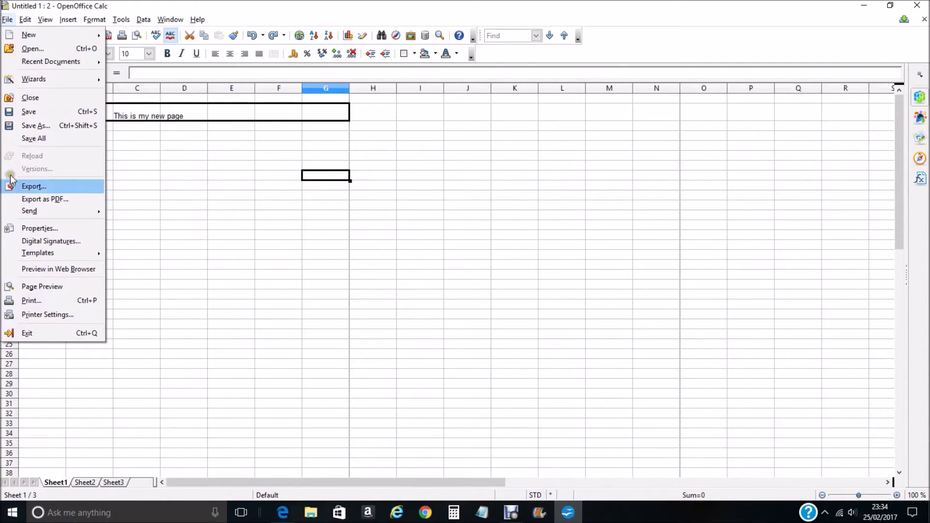
click(34, 287)
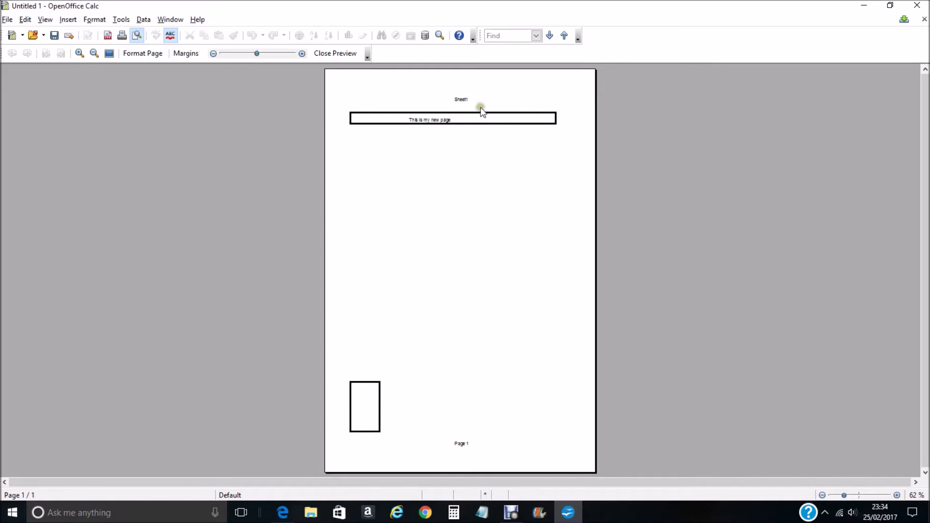
click(335, 54)
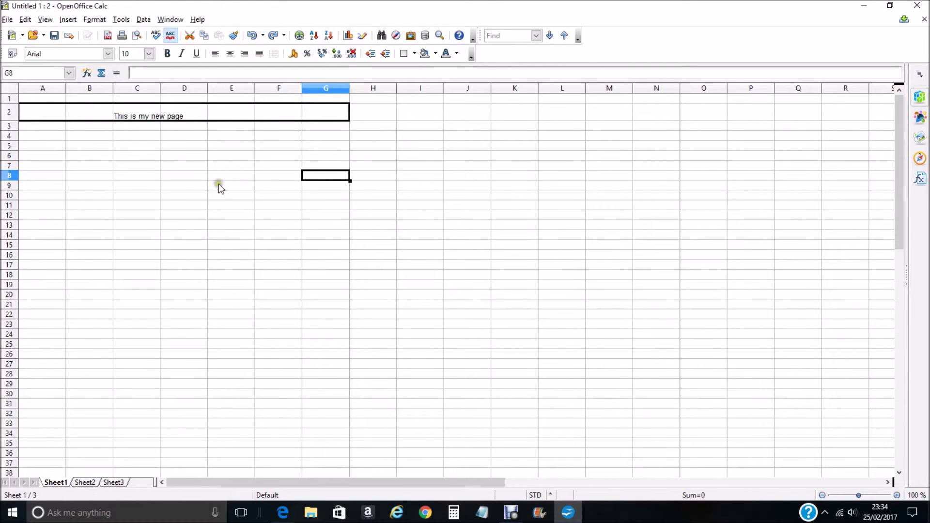
Untick Header on and Footer on in the Default page style
click(94, 20)
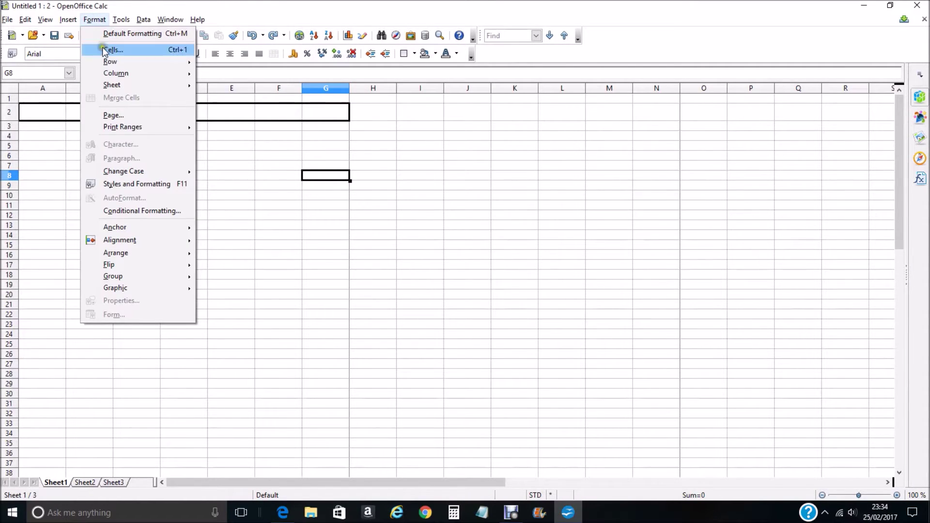
click(118, 115)
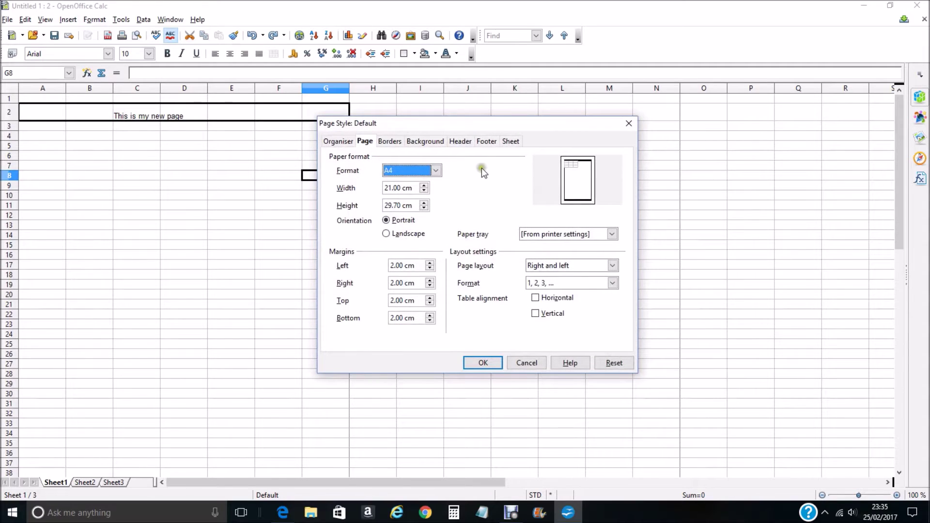
click(463, 142)
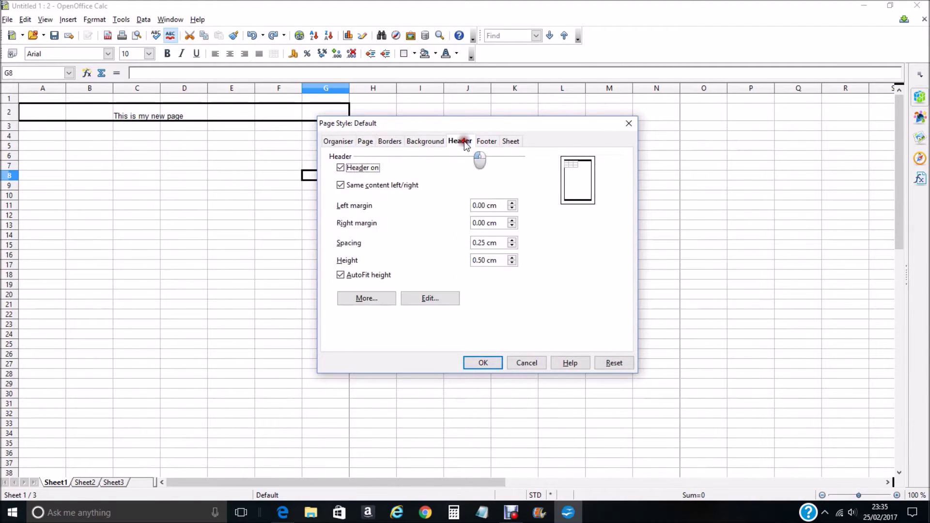
click(341, 168)
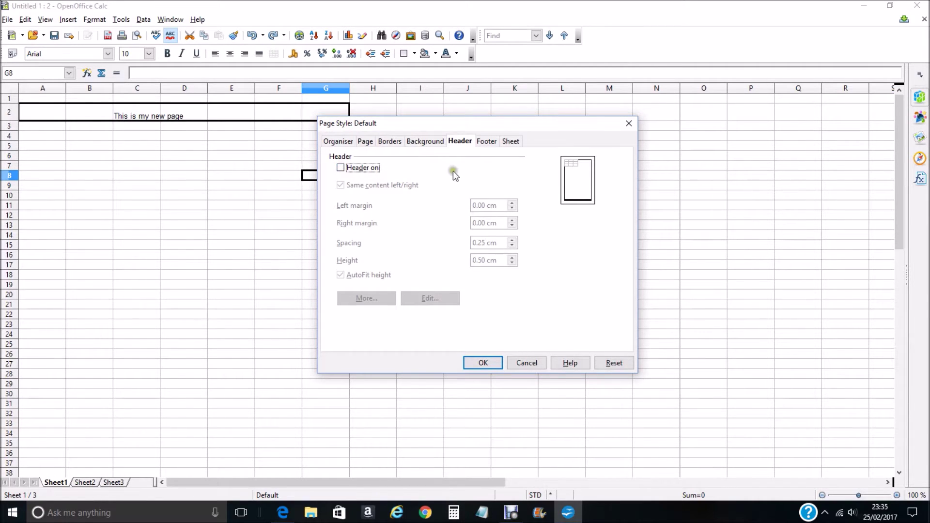
click(485, 141)
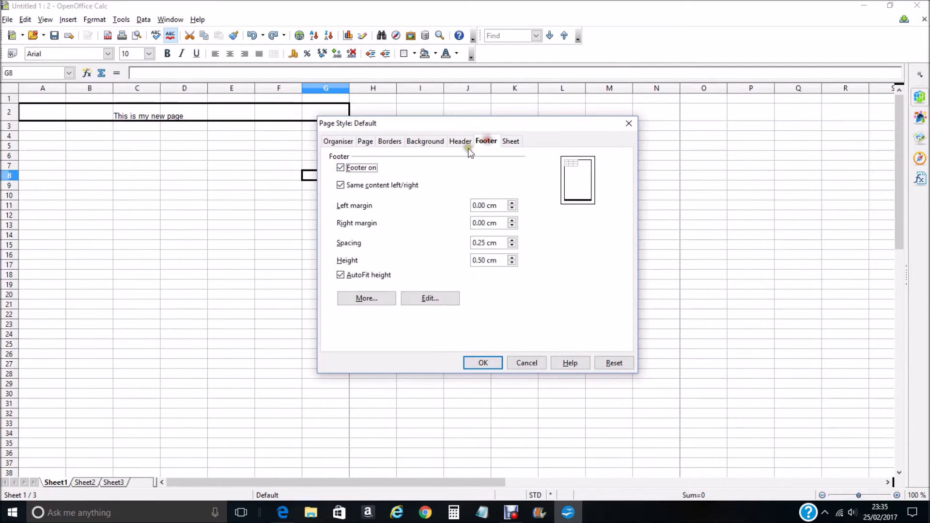
click(341, 168)
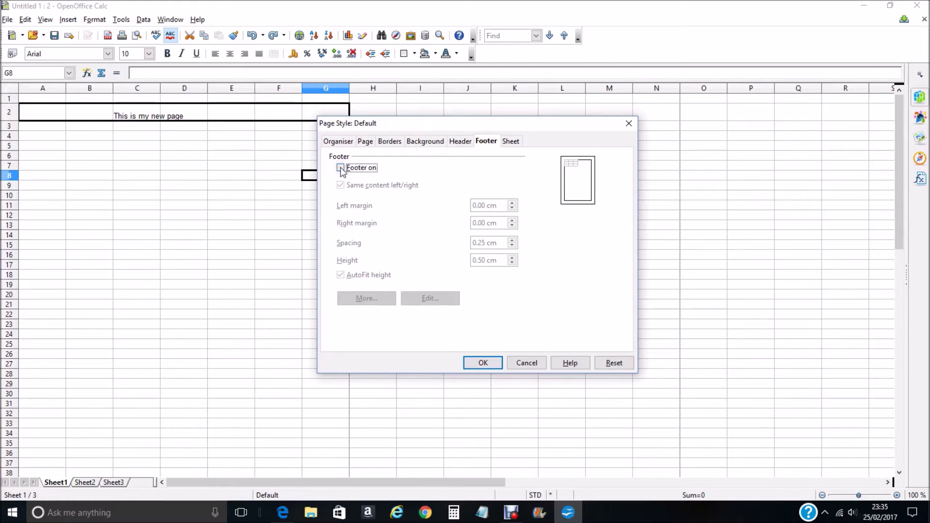
click(486, 367)
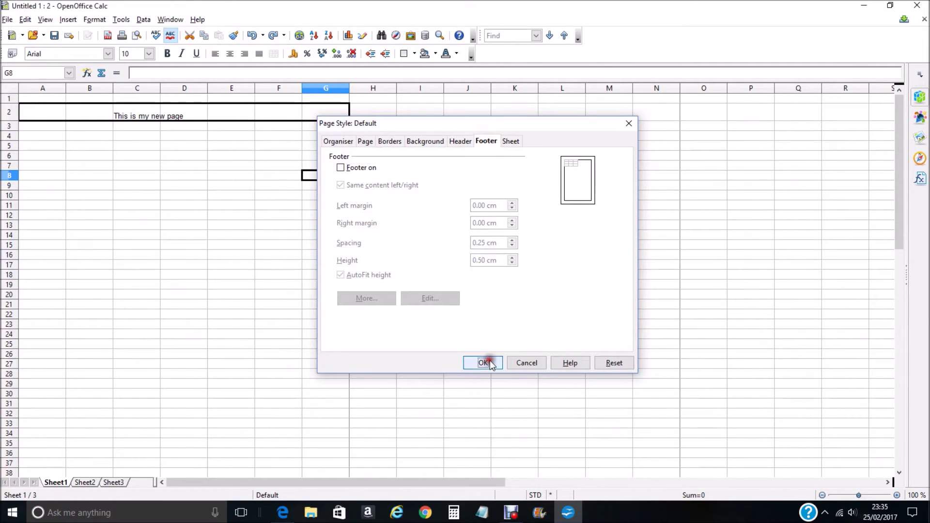
click(8, 20)
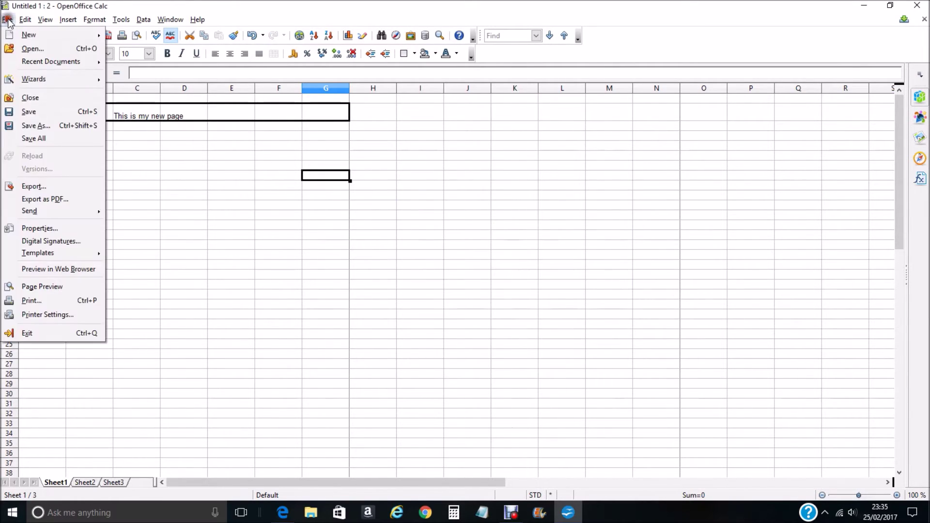
Preview the A4 page to confirm the Sheet1 header and Page 1 footer are gone
click(42, 287)
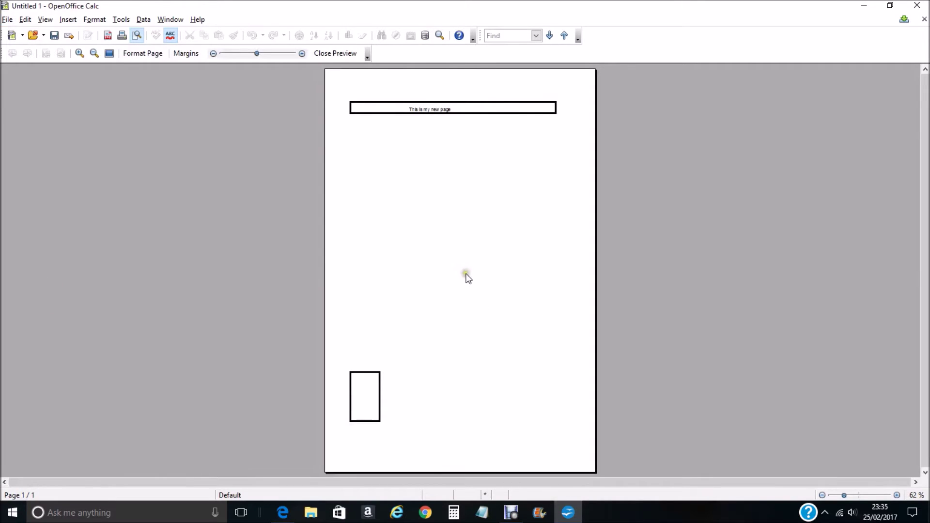
click(466, 258)
click(556, 107)
click(557, 109)
click(561, 104)
click(436, 73)
Set the Default page style's table alignment to centred horizontally on the page
click(334, 54)
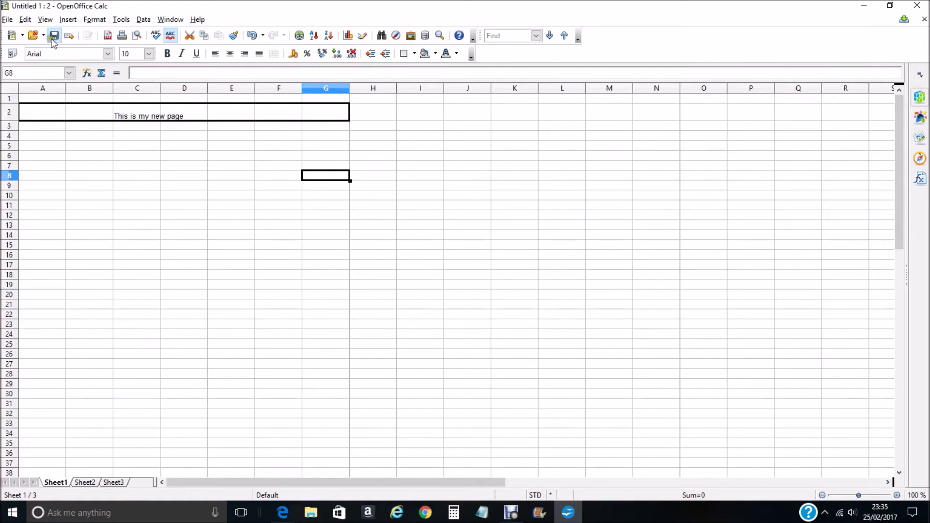
click(94, 19)
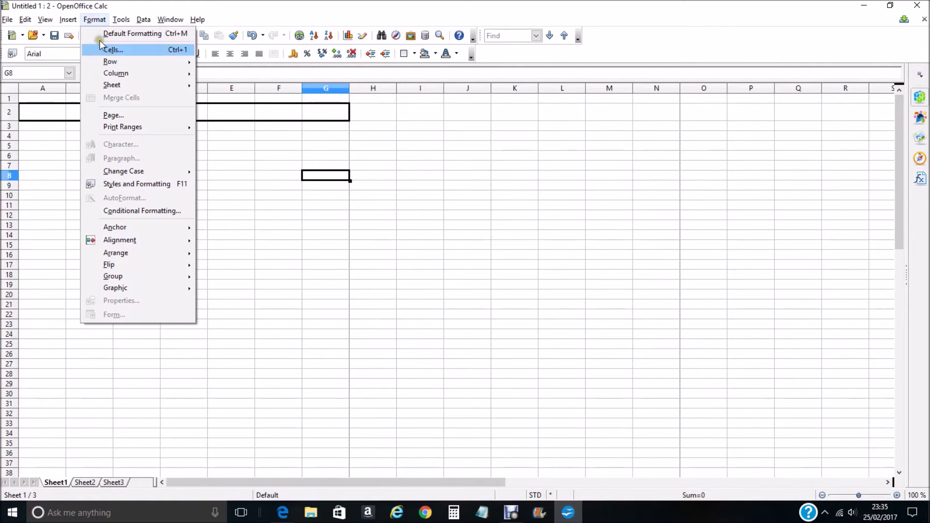
click(114, 115)
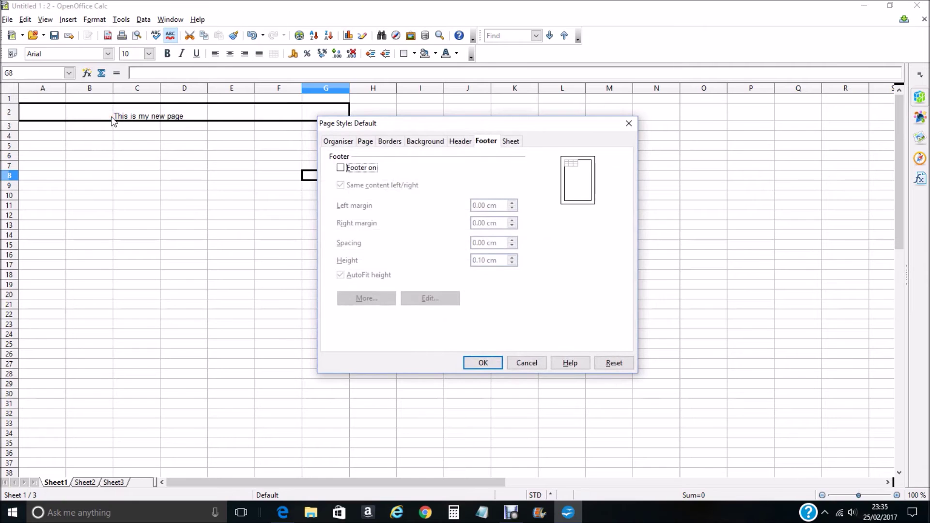
click(366, 141)
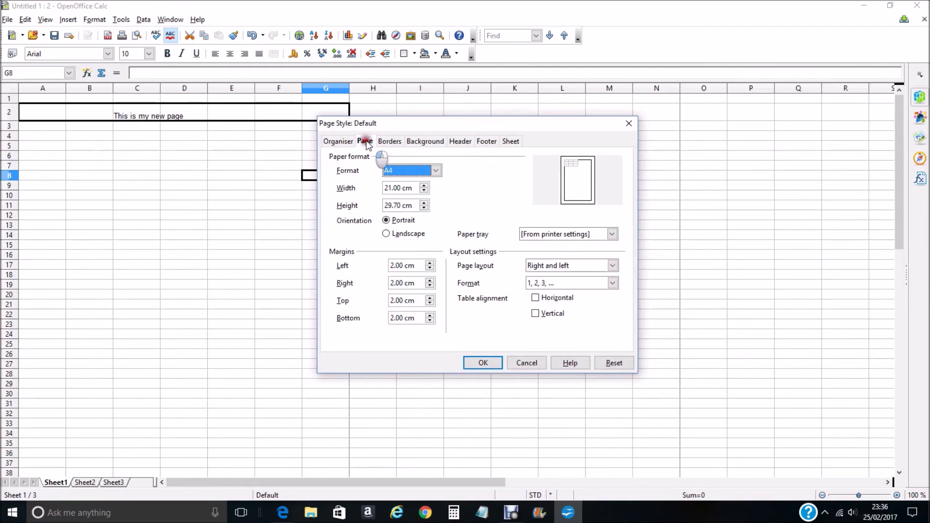
click(537, 314)
click(510, 308)
click(536, 298)
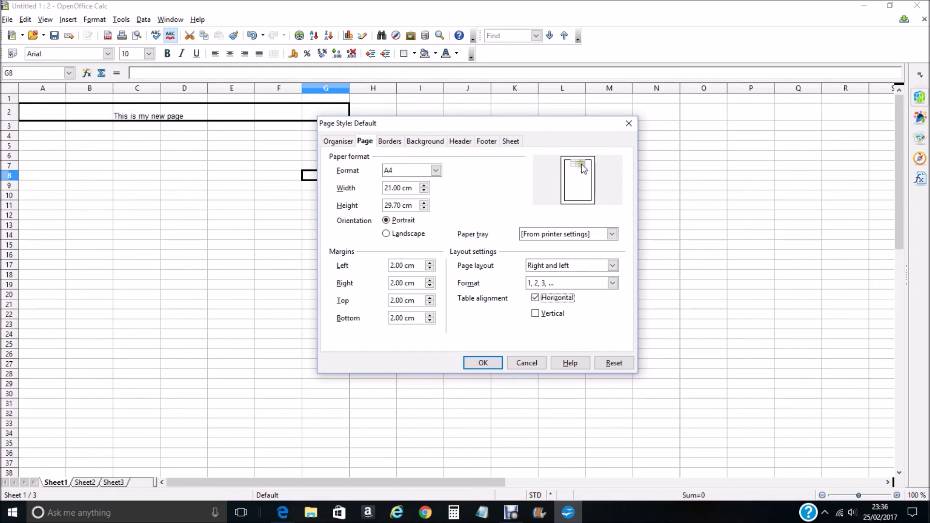
click(483, 364)
click(306, 244)
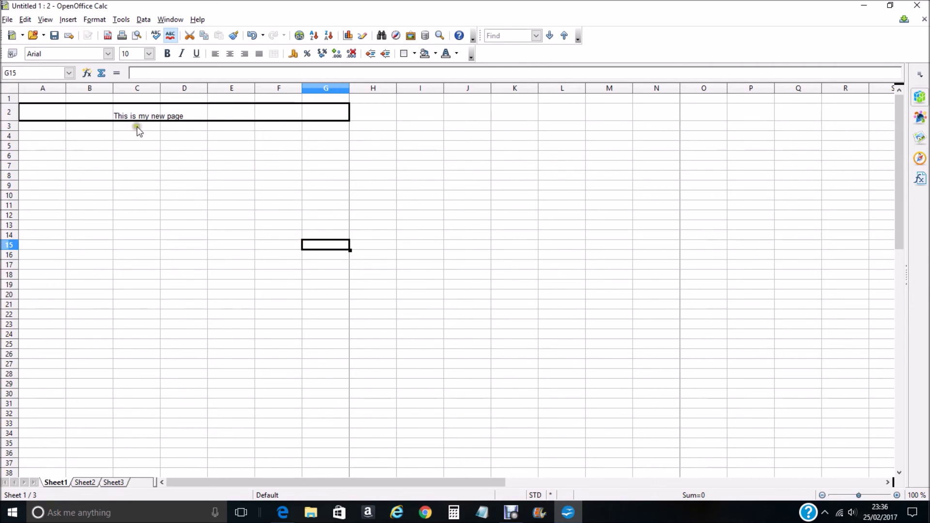
click(7, 20)
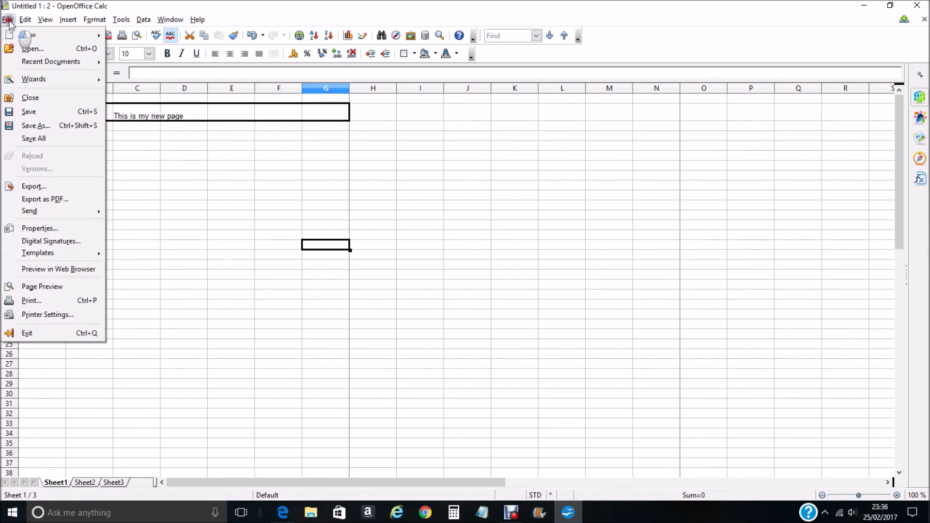
click(42, 287)
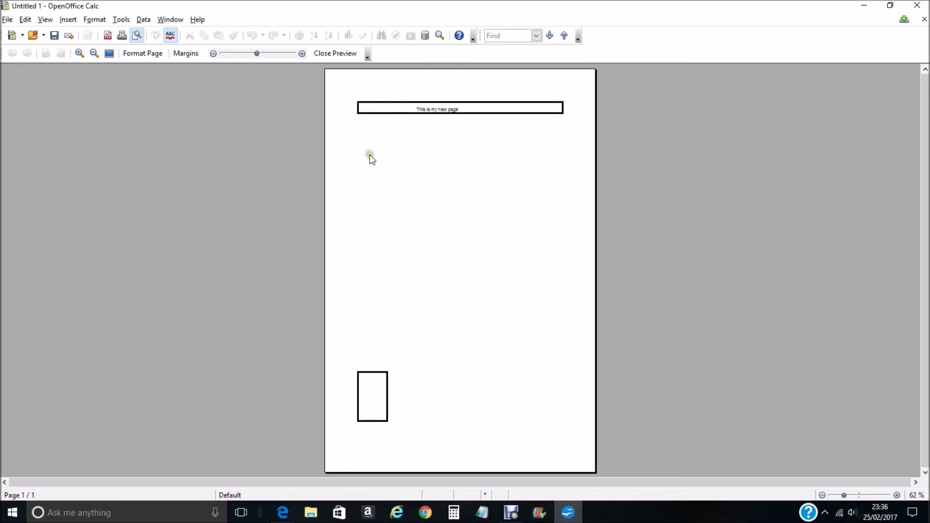
click(341, 53)
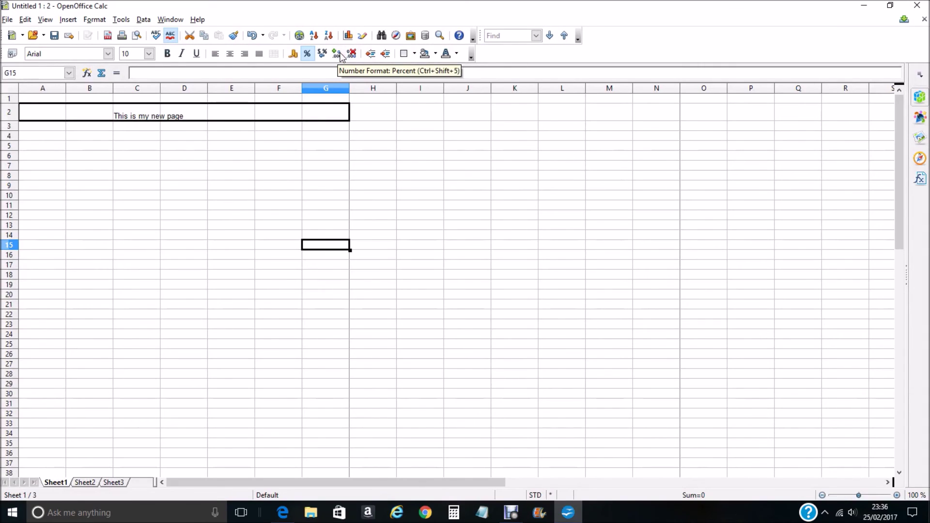